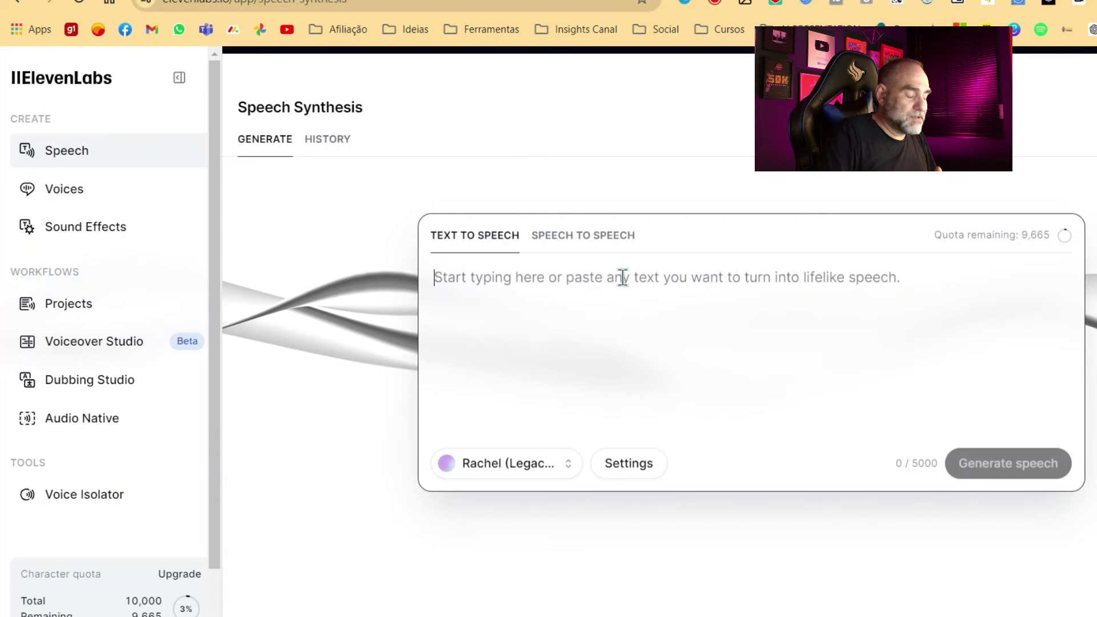
- Enter the seven-line script for text to speech, from "Prepare to be amazed as this skilled performer…" through "Subscribe for more jaw-dropping performances!"
left_click(593, 297)
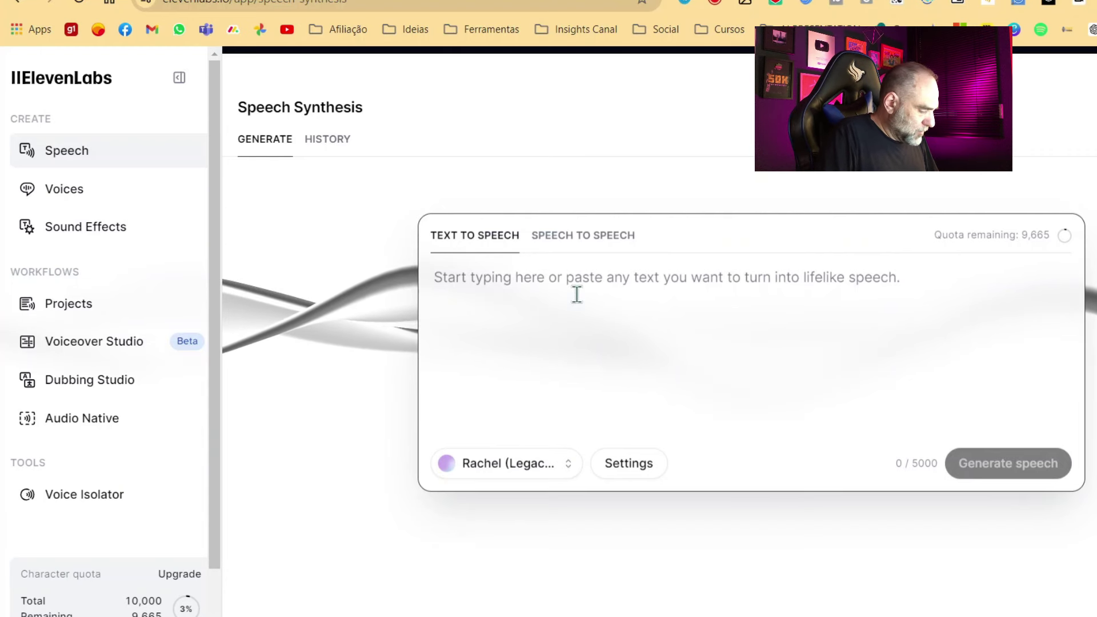
type("\"Prepare to be amazed as this skilled performer takes precision to a whole new level!\"  \"With pinpoint accuracy, every throw is a masterpiece.\"  \"Even while juggling, his aim remains flawless.\"  \"Rapid-fire darts, each one a perfect hit.\"  \"Skill, precision, and breathtaking talent.\"  \"Witness the extraordinary. Experience the incredible.\"  \"Subscribe for more jaw-dropping performances!\"")
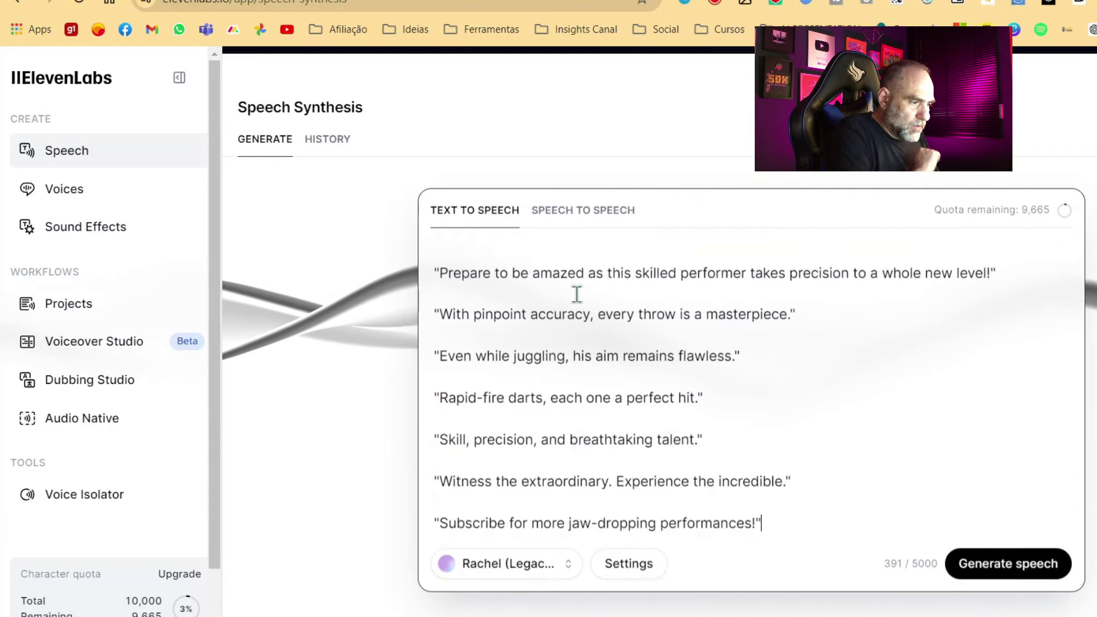
scroll(629, 296, "down", 2)
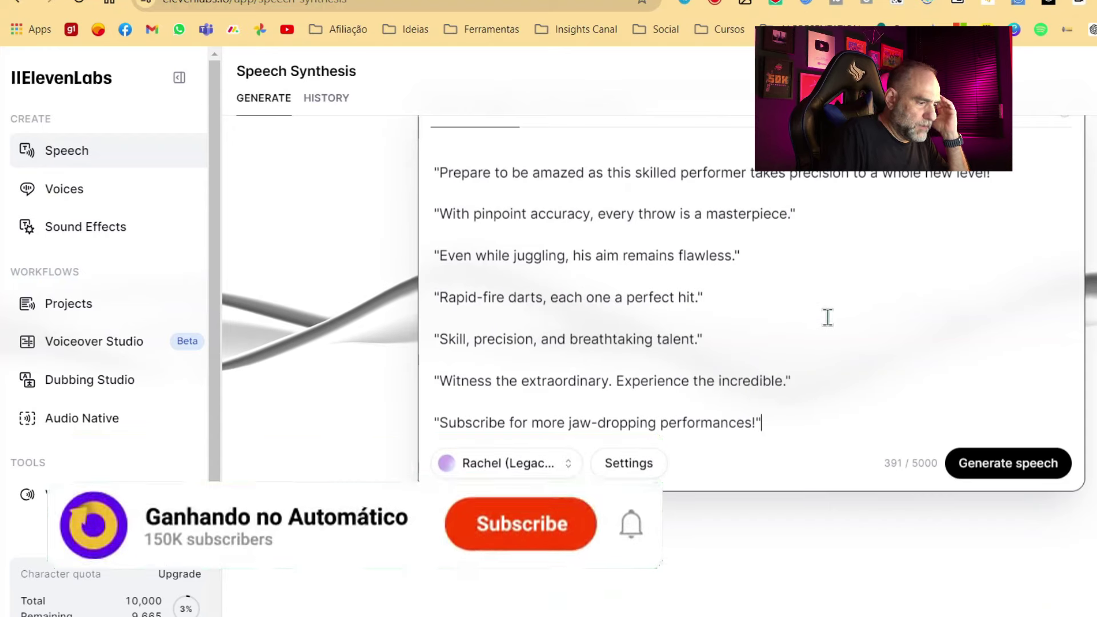
scroll(833, 297, "up", 3)
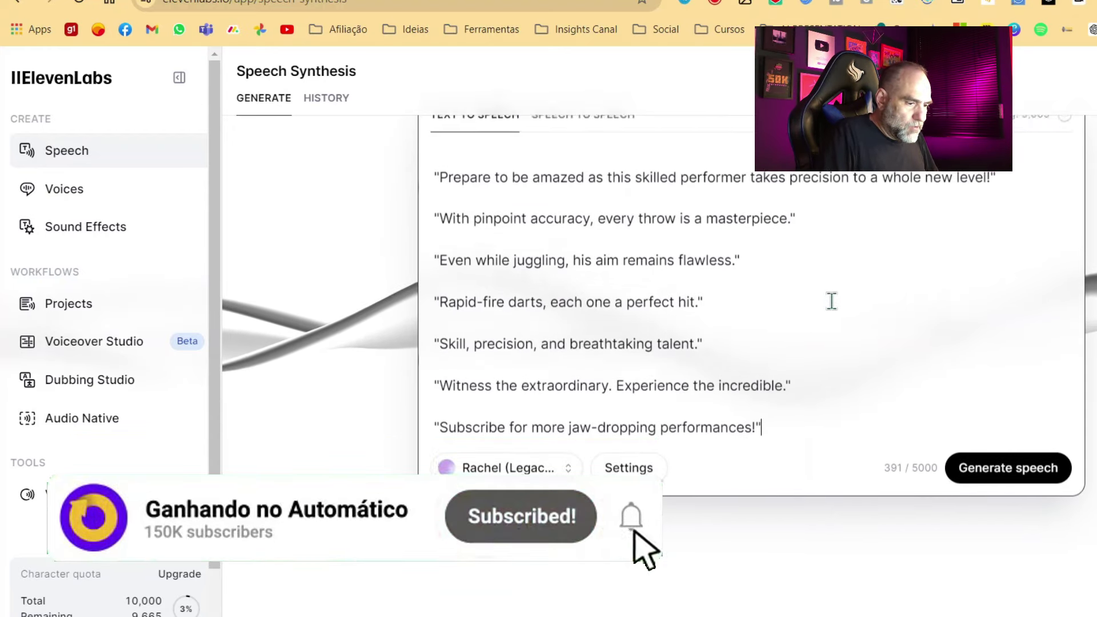
- Open the voice library and listen to the sample of the Alex - Young American Male voice
left_click(76, 195)
scroll(438, 351, "down", 1)
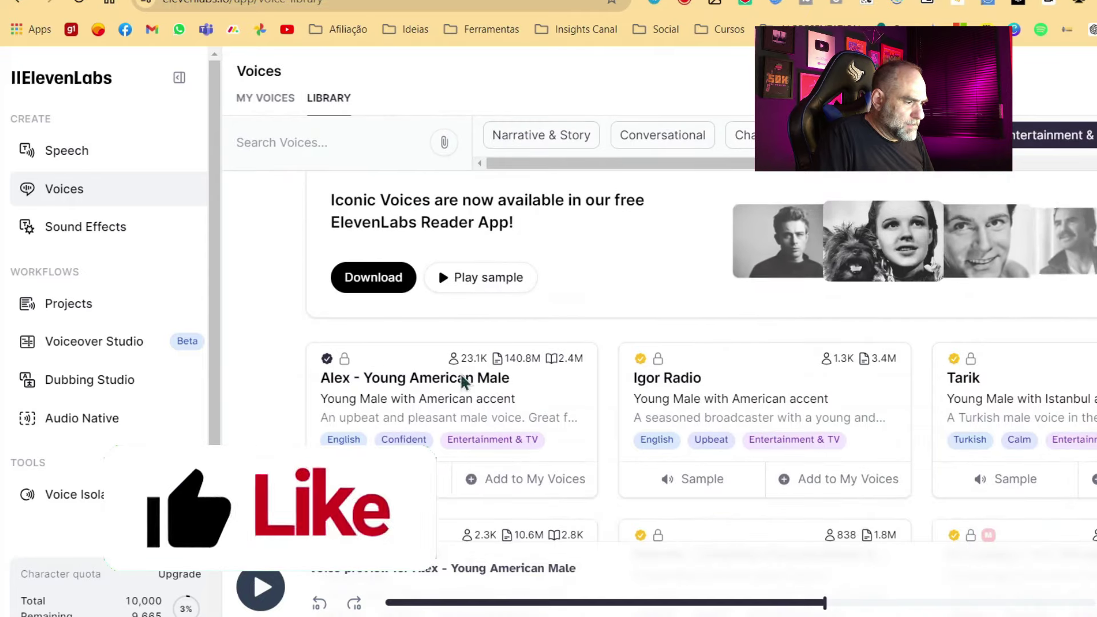
key("space")
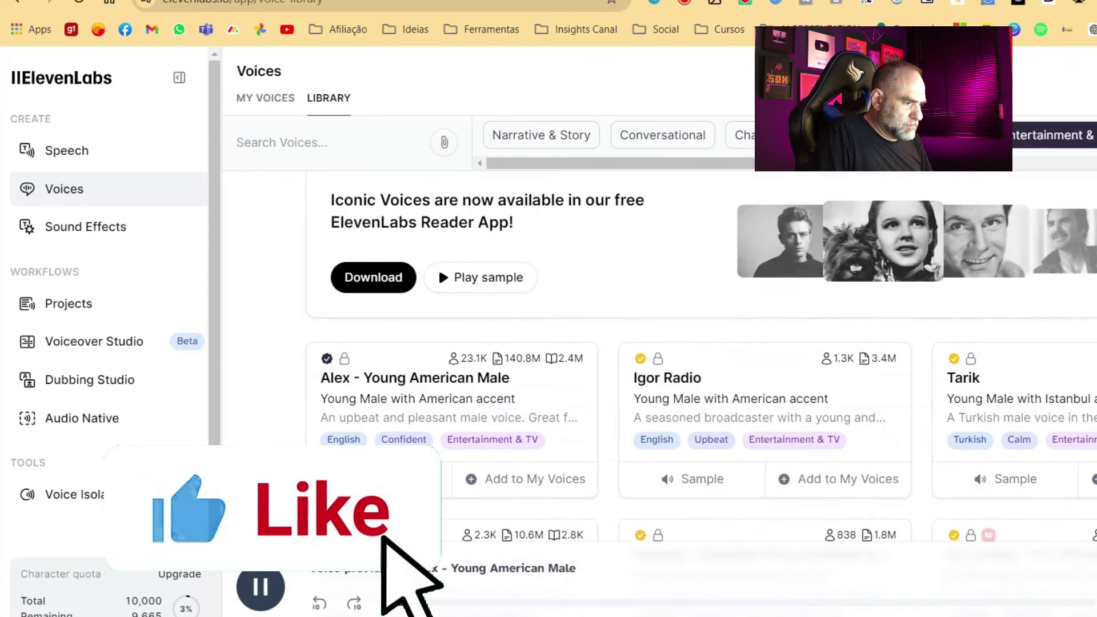
left_click(384, 483)
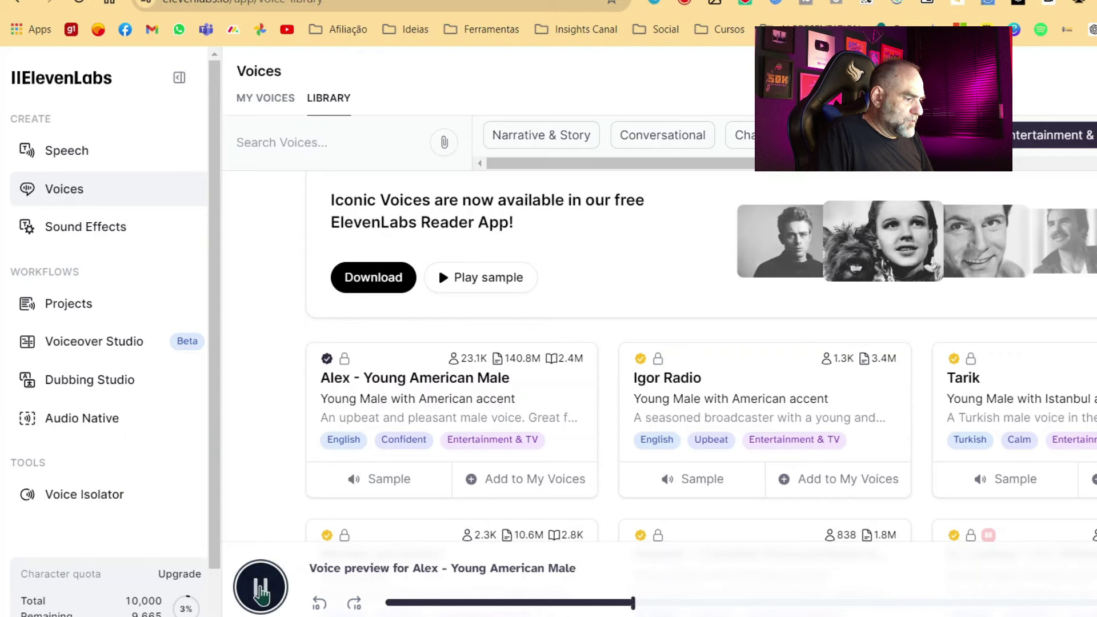
left_click(249, 576)
scroll(526, 428, "down", 1)
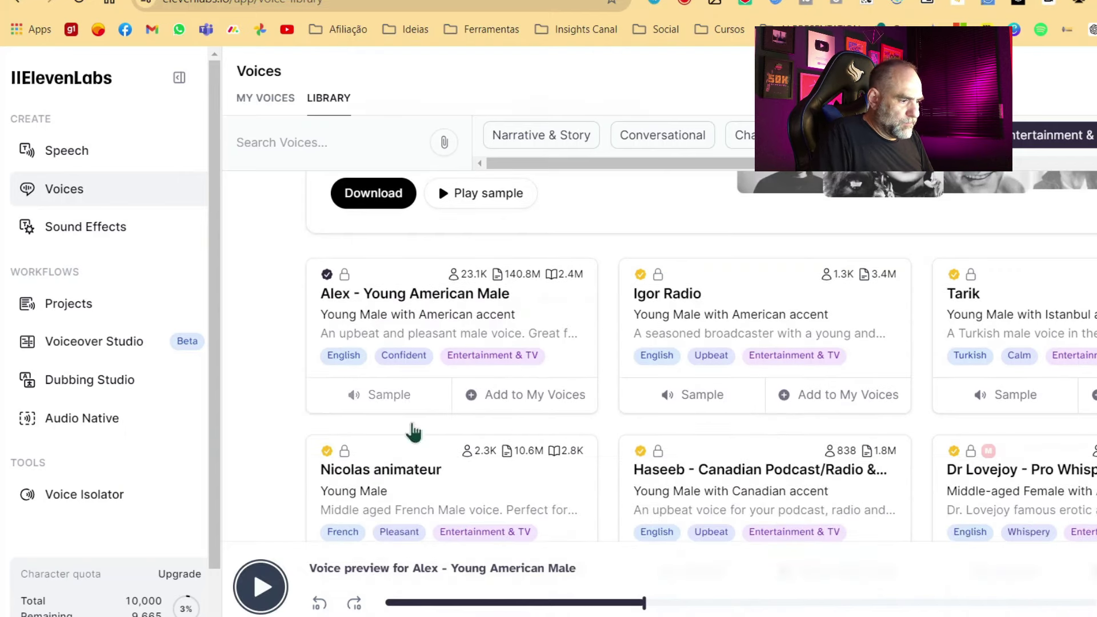
left_click(528, 407)
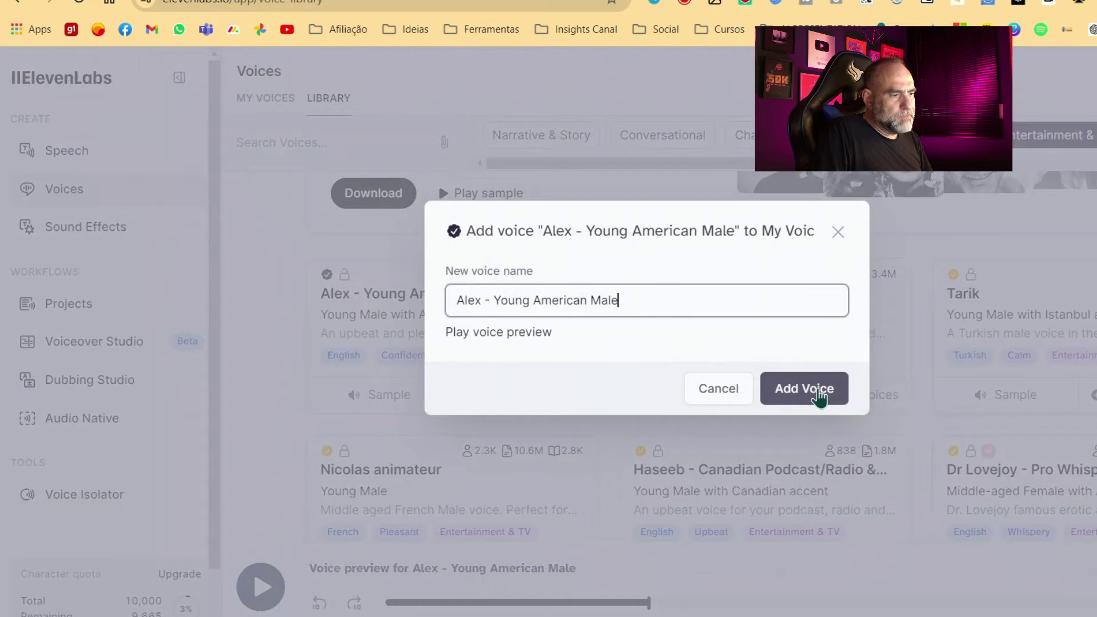
left_click(717, 391)
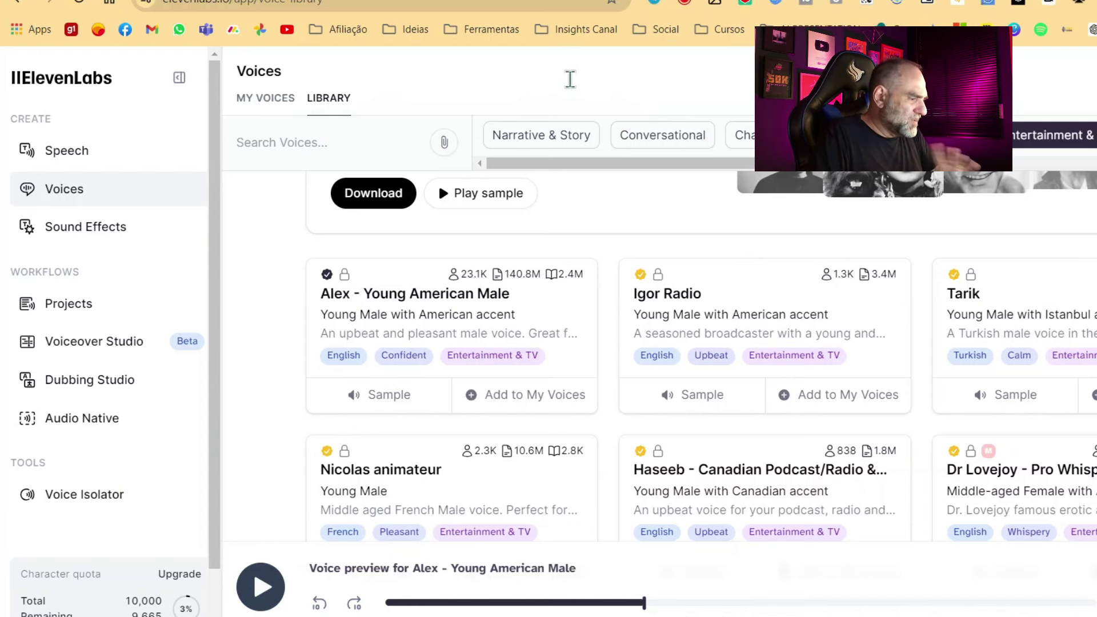
- Go to the My Voices collection and listen to the previews of the Bill and Brian voices
left_click(274, 102)
scroll(543, 402, "down", 2)
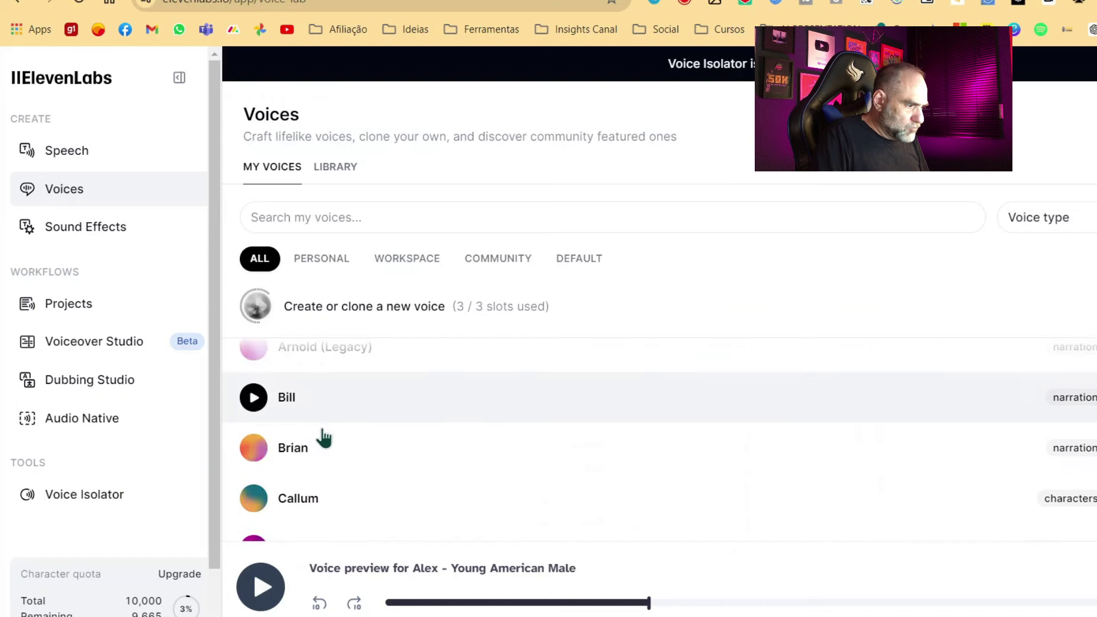
left_click(253, 398)
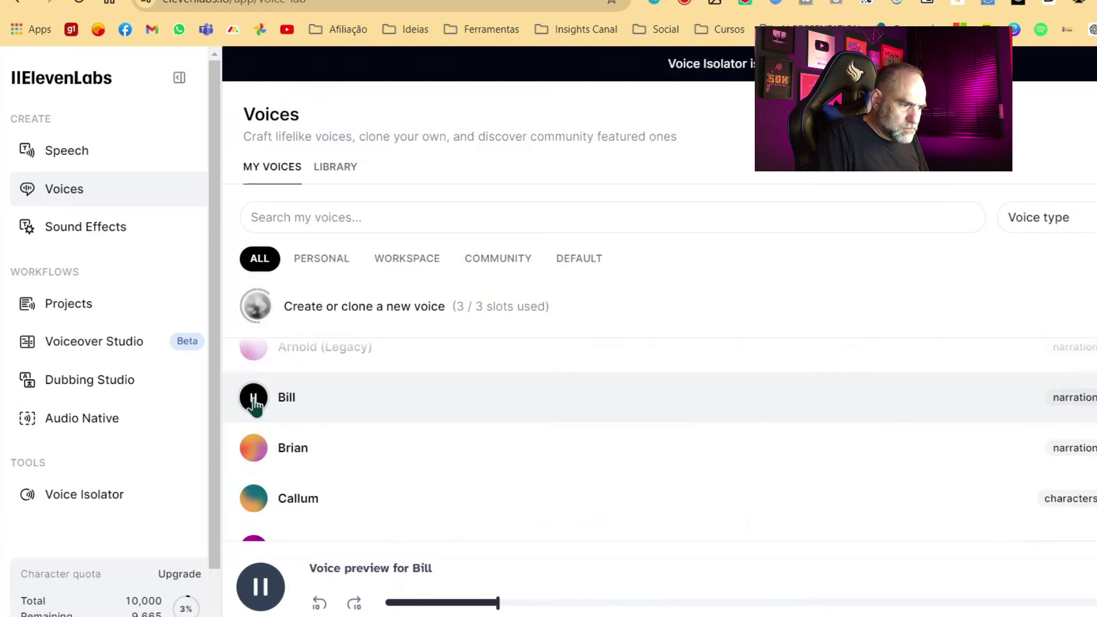
left_click(255, 462)
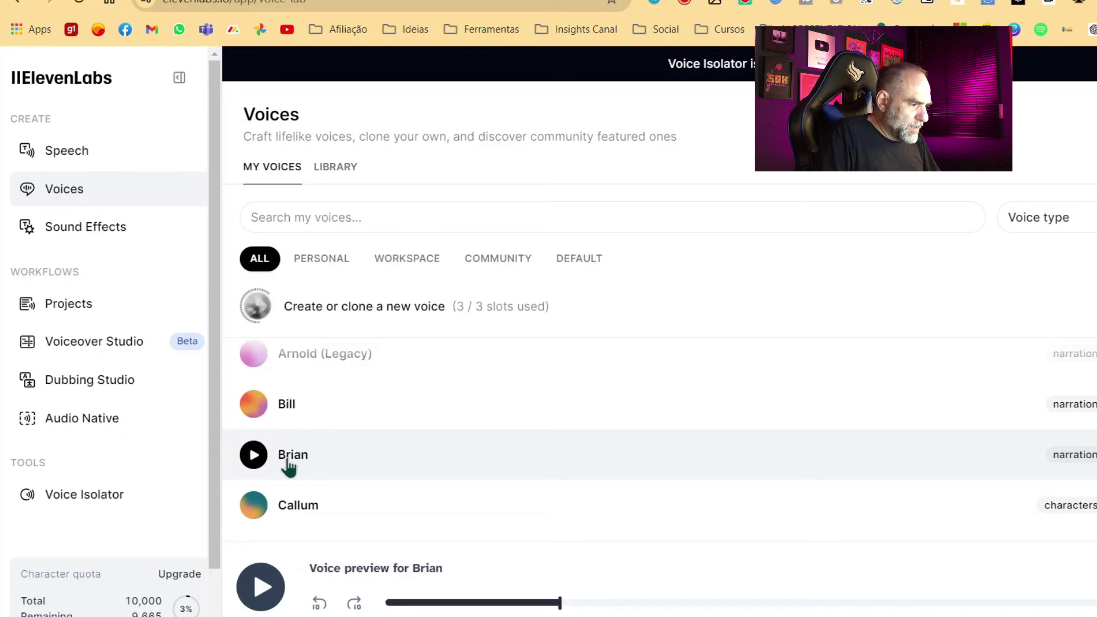
- Use the Brian voice for the entered script and generate the speech
left_click(1034, 455)
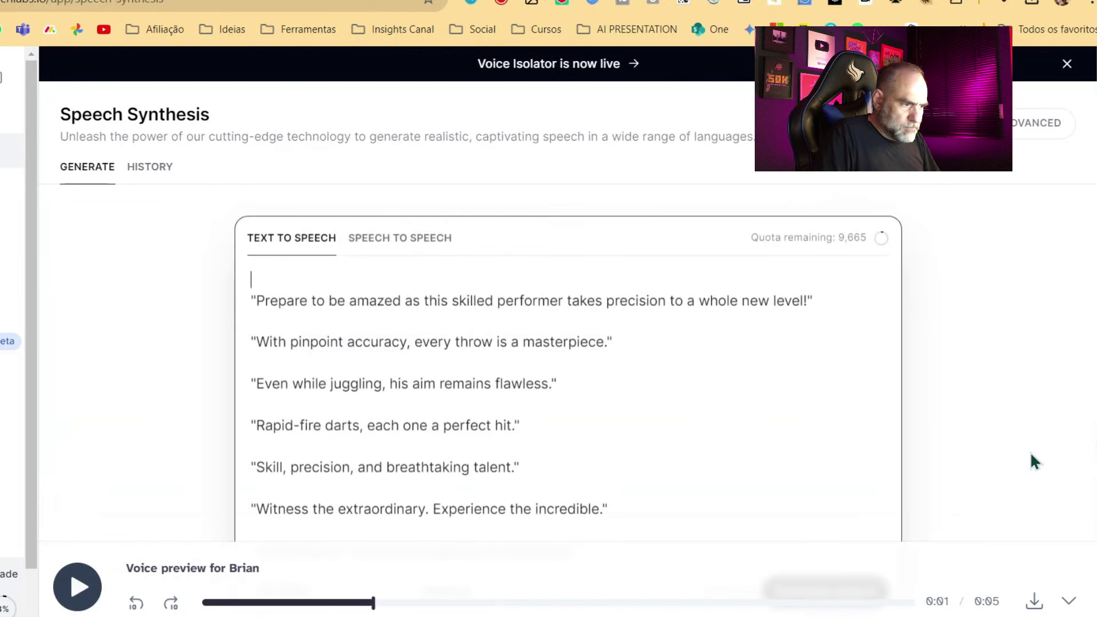
scroll(702, 396, "down", 2)
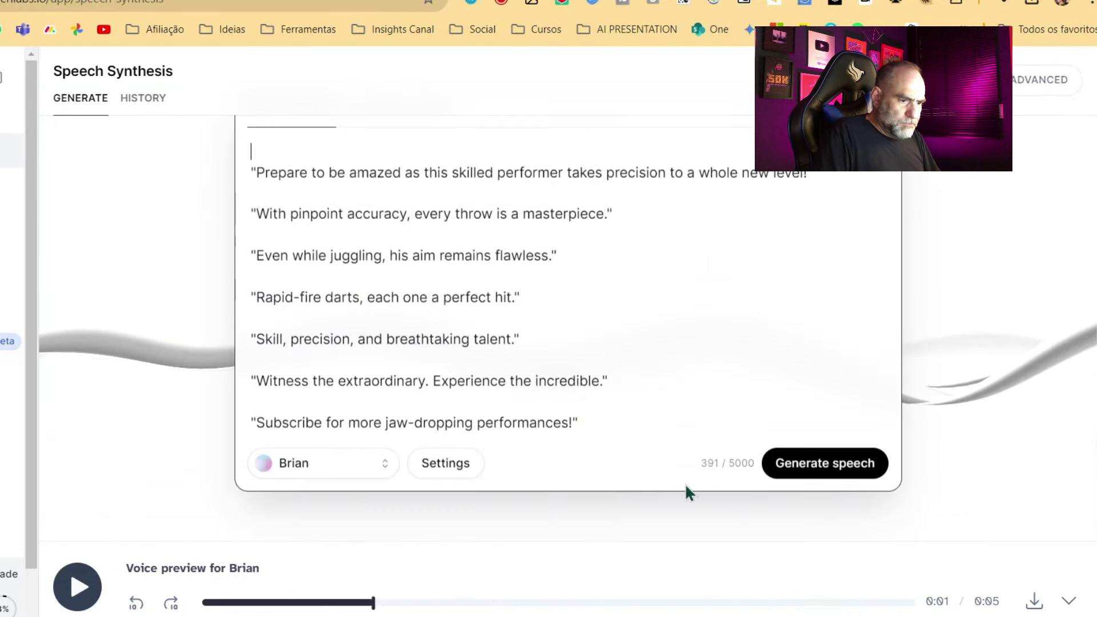
left_click(855, 467)
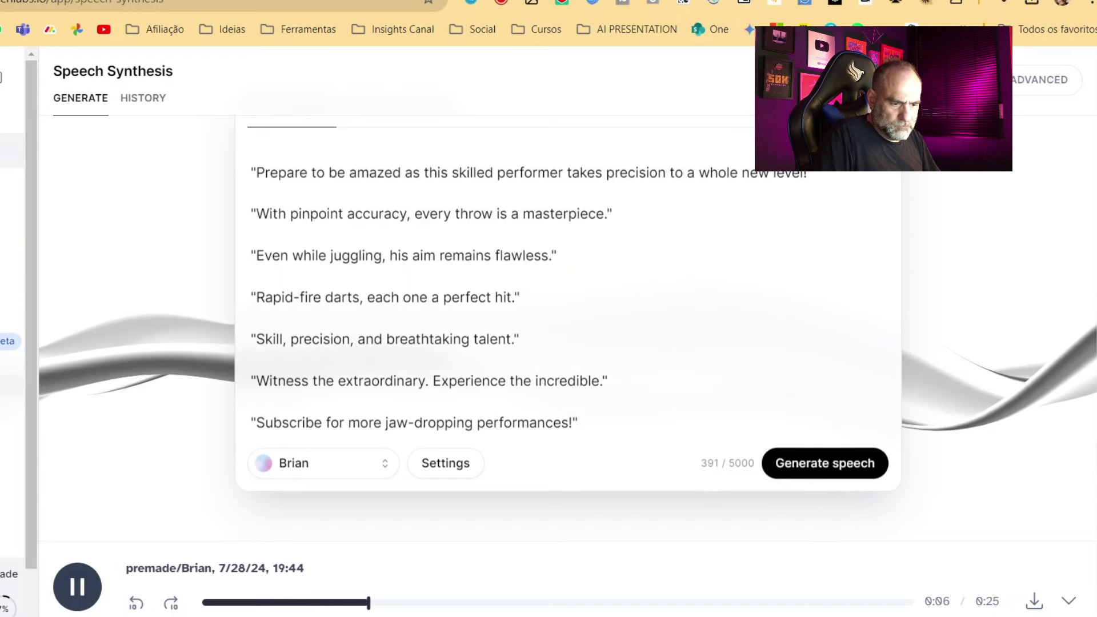
- Raise the system volume slightly and listen to the generated Brian narration, skipping ahead to its end
key("super+a")
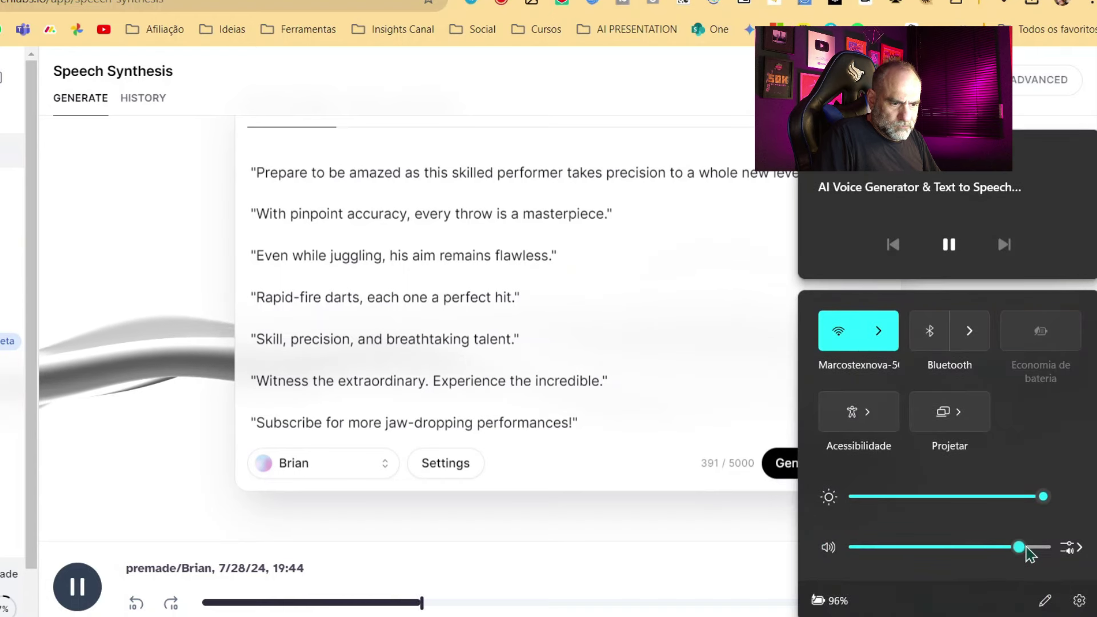
left_click_drag(1020, 549, 1036, 547)
key("Escape")
key("space")
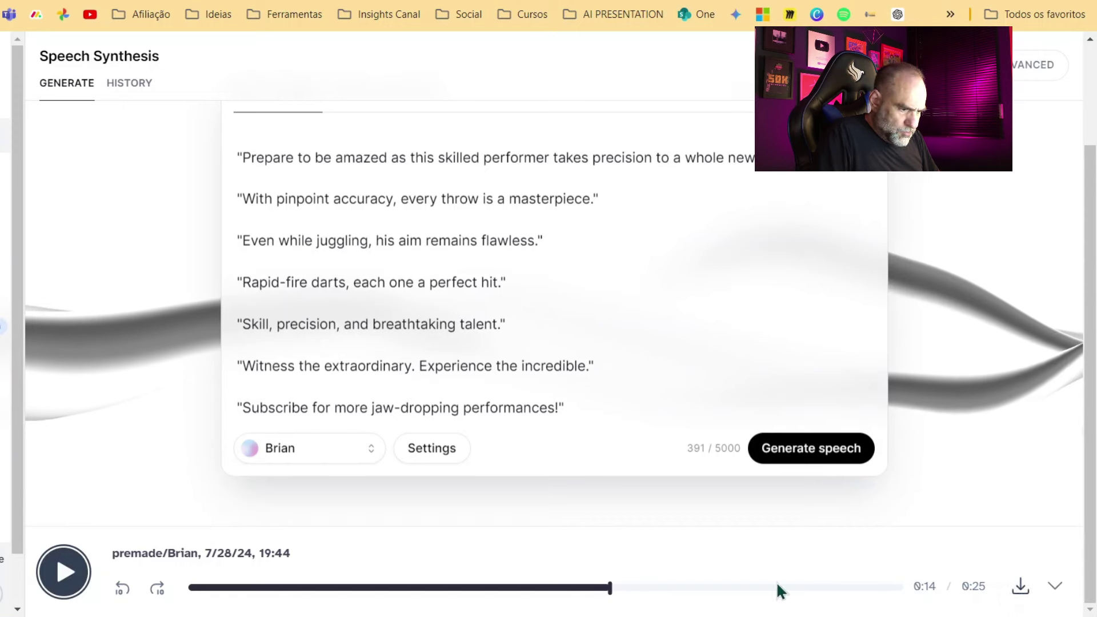
left_click_drag(636, 594, 901, 589)
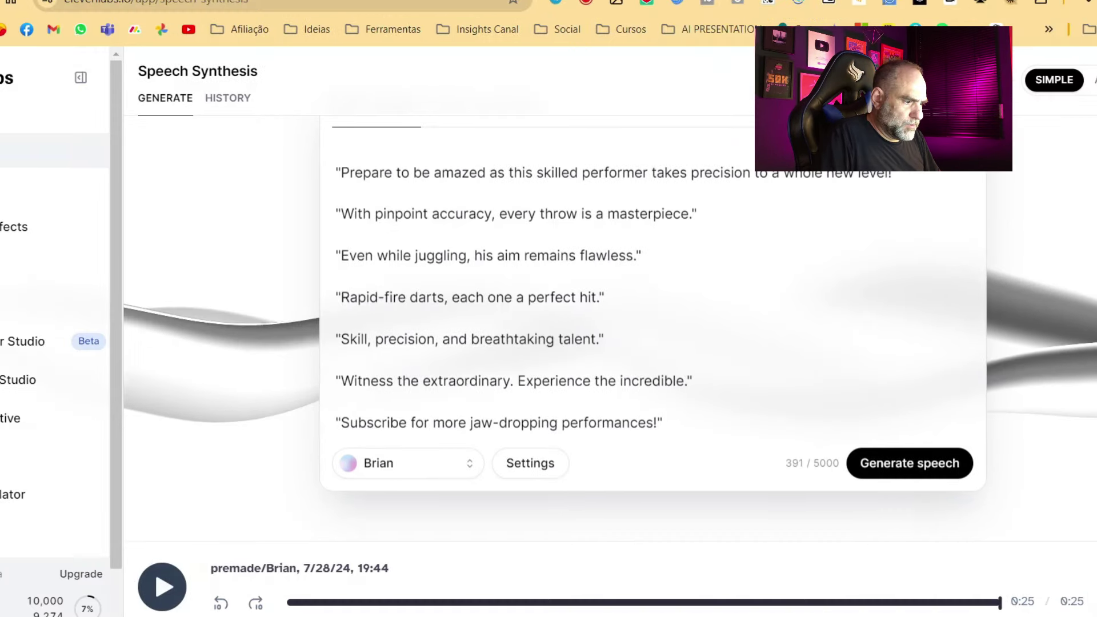
- Download the generated narration as an MP3 file into the Área de Trabalho folder
left_click(1020, 587)
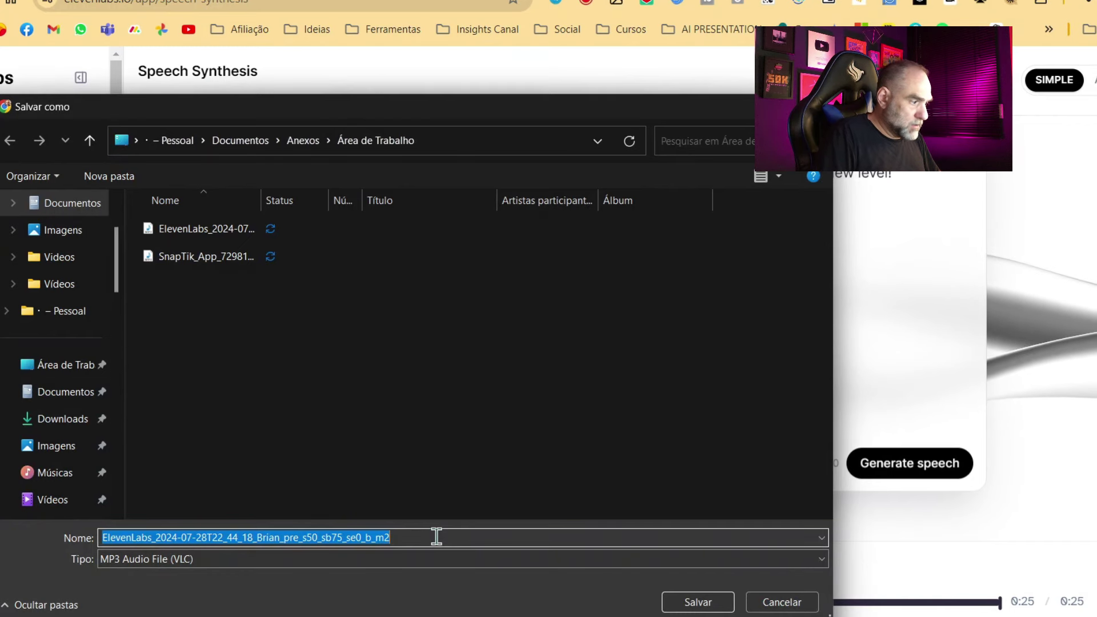
left_click(49, 367)
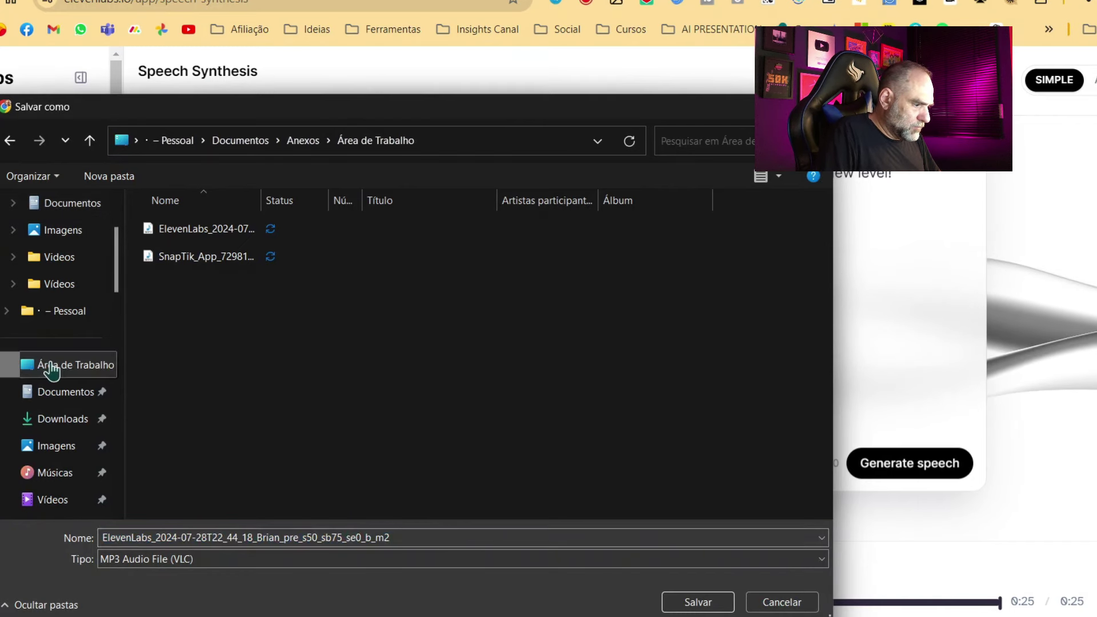
key("Return")
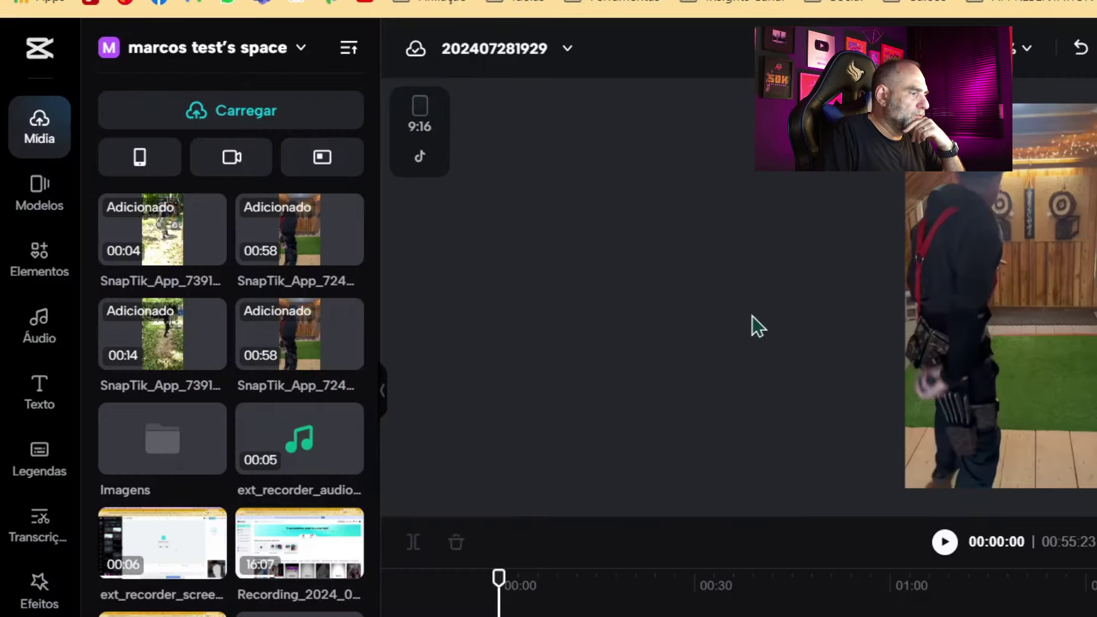
- Switch to the CapCut project, upload the ElevenLabs narration file, and place it below the video clips at the timeline's start
mouse_move(311, 122)
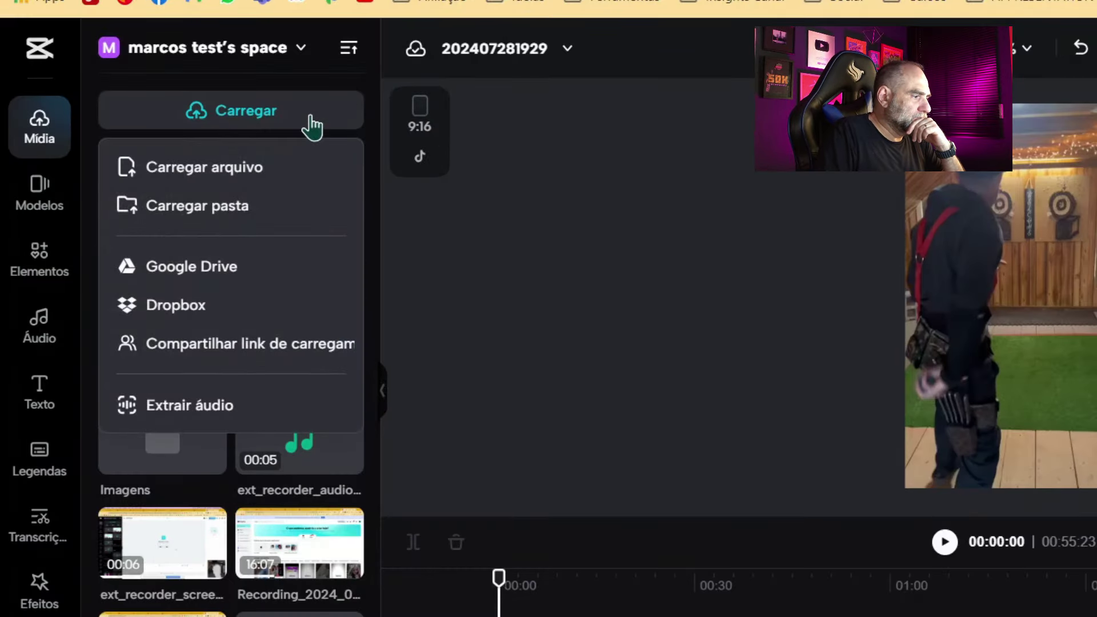
left_click(282, 171)
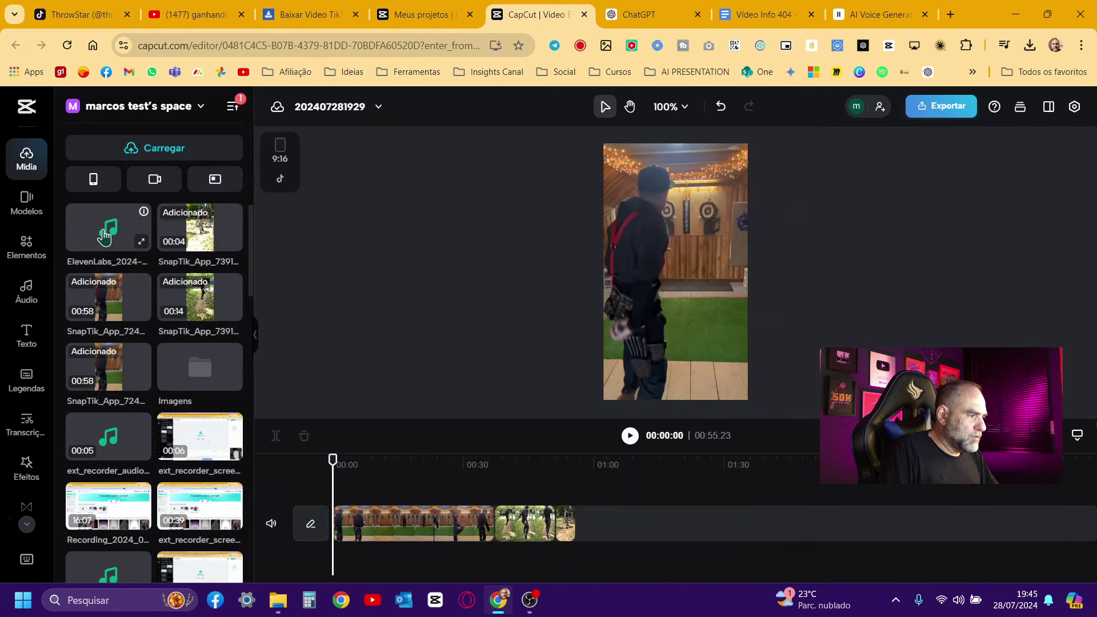
left_click_drag(103, 236, 502, 553)
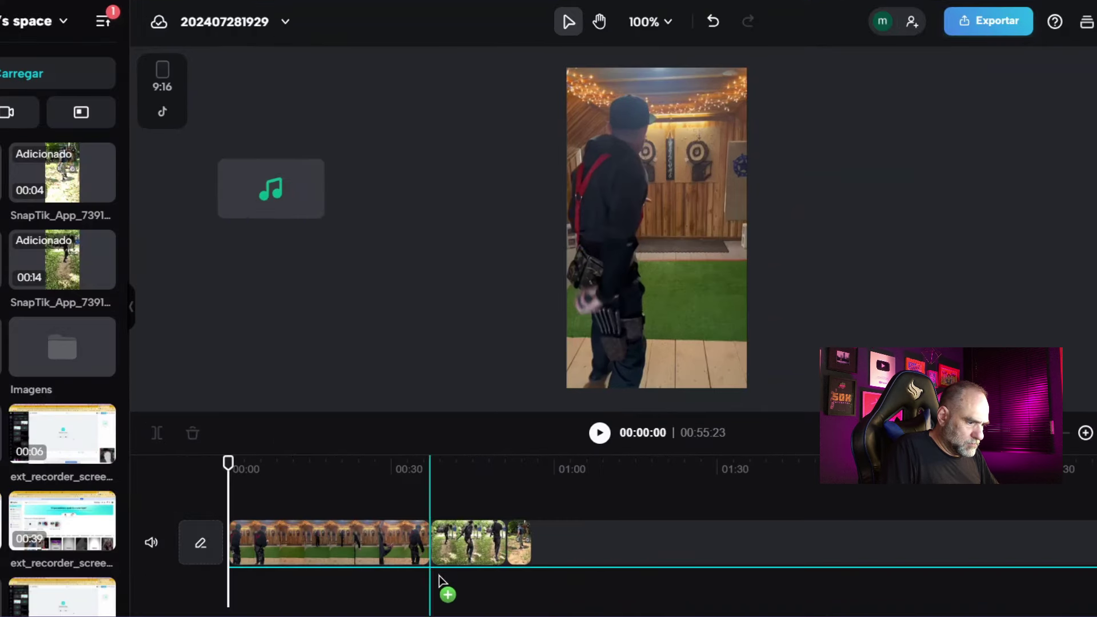
mouse_move(440, 580)
left_mouse_down()
mouse_move(375, 597)
mouse_move(254, 597)
left_mouse_up()
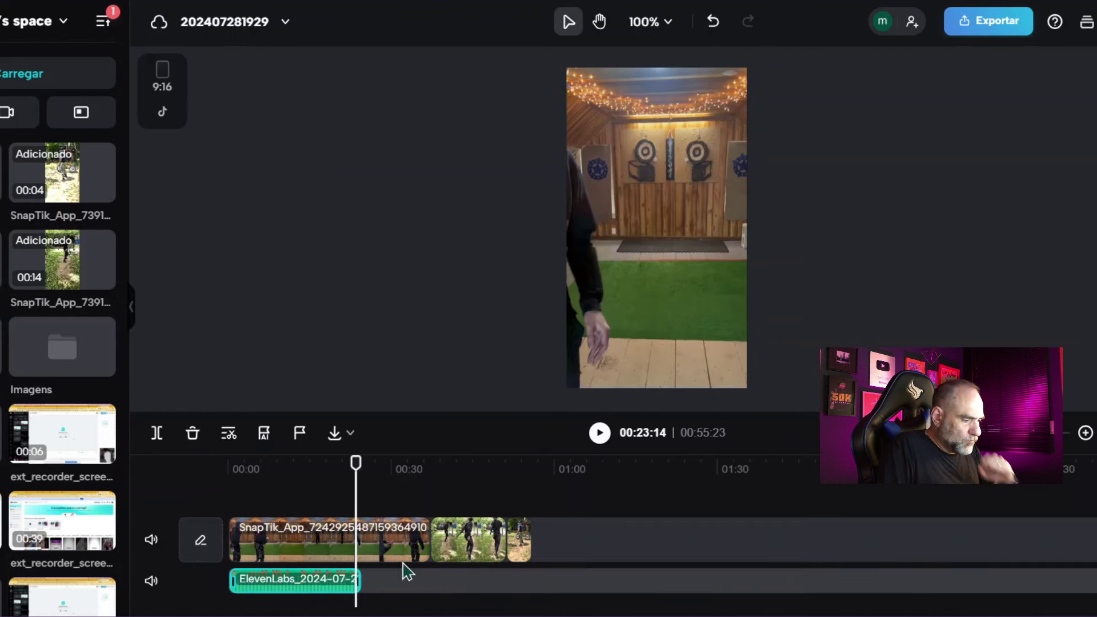
- Play the narration from the timeline's start and pause it at 00:04:21, where the first part ends
left_click(378, 578)
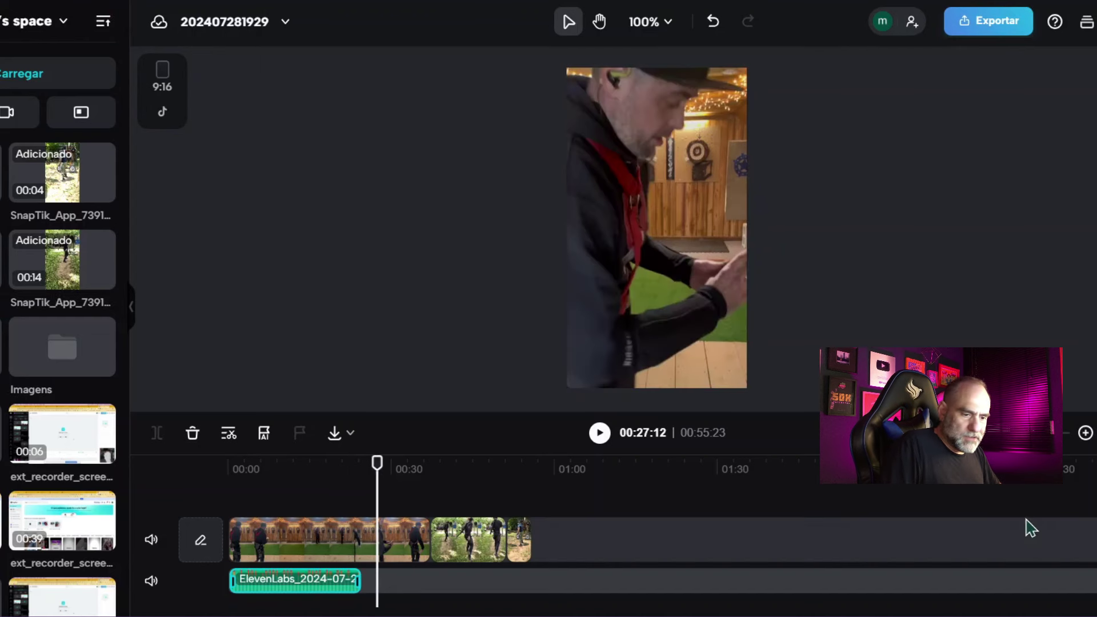
left_click(1085, 433)
left_click(1086, 435)
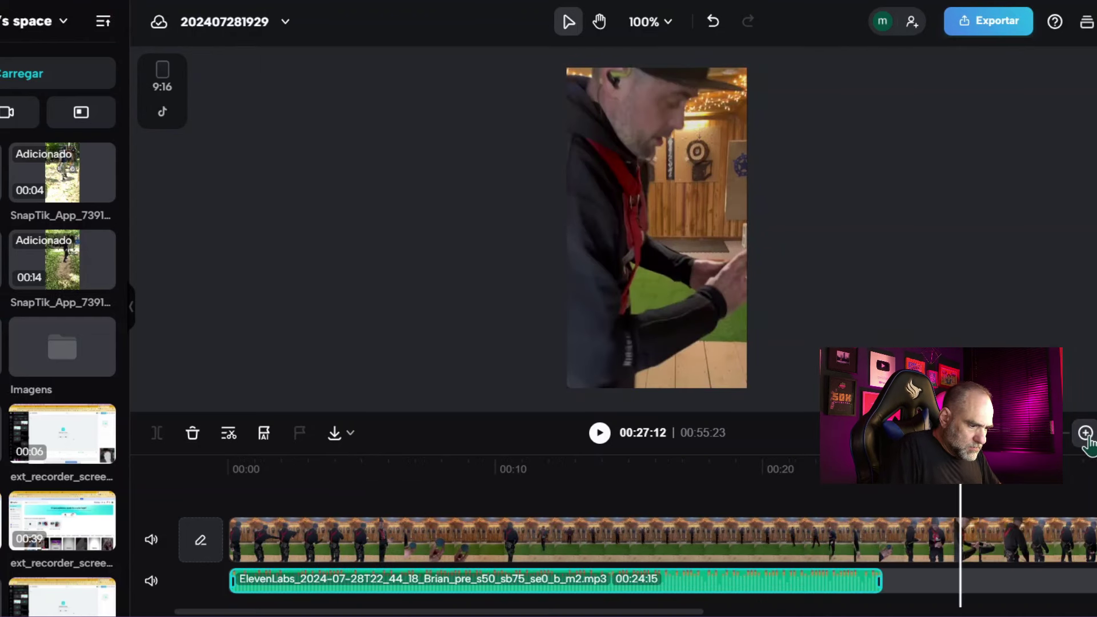
left_click(1085, 434)
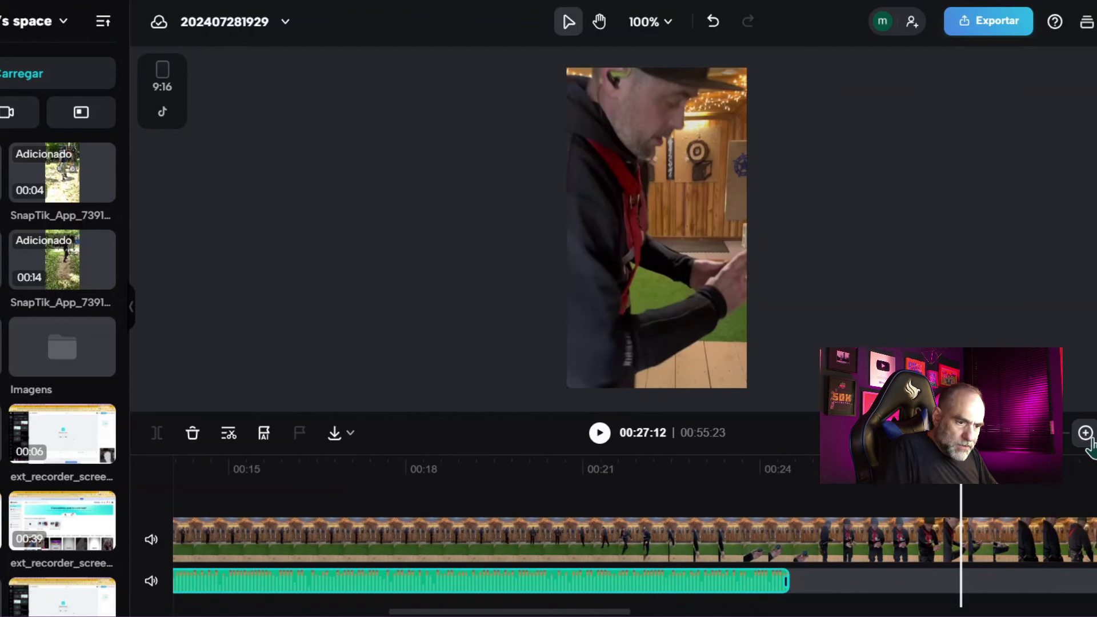
key("ctrl+minus")
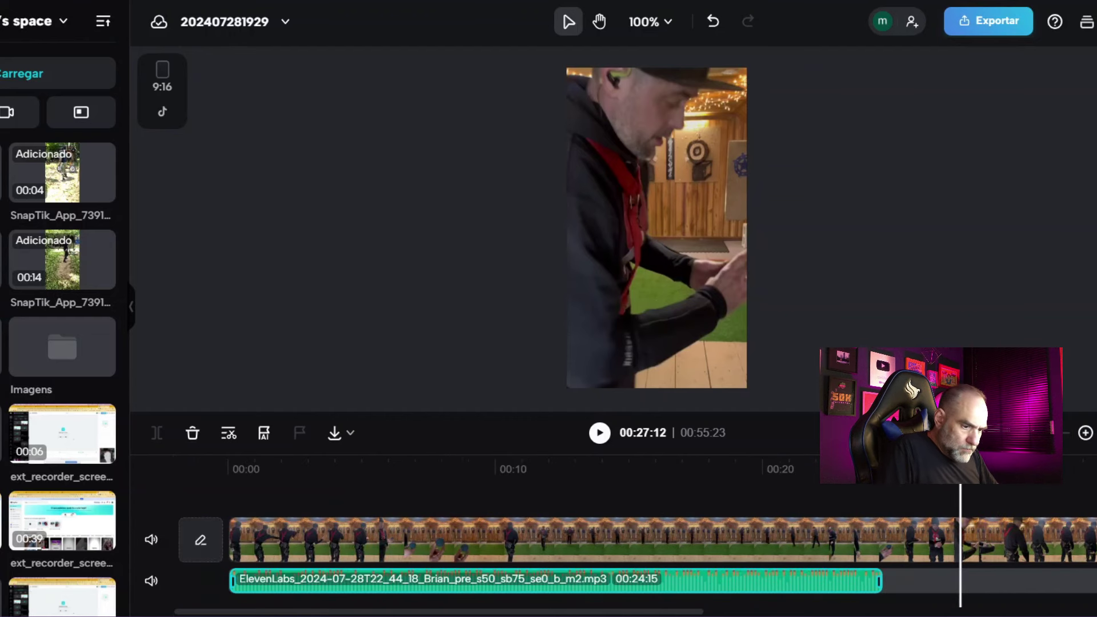
left_click(1085, 432)
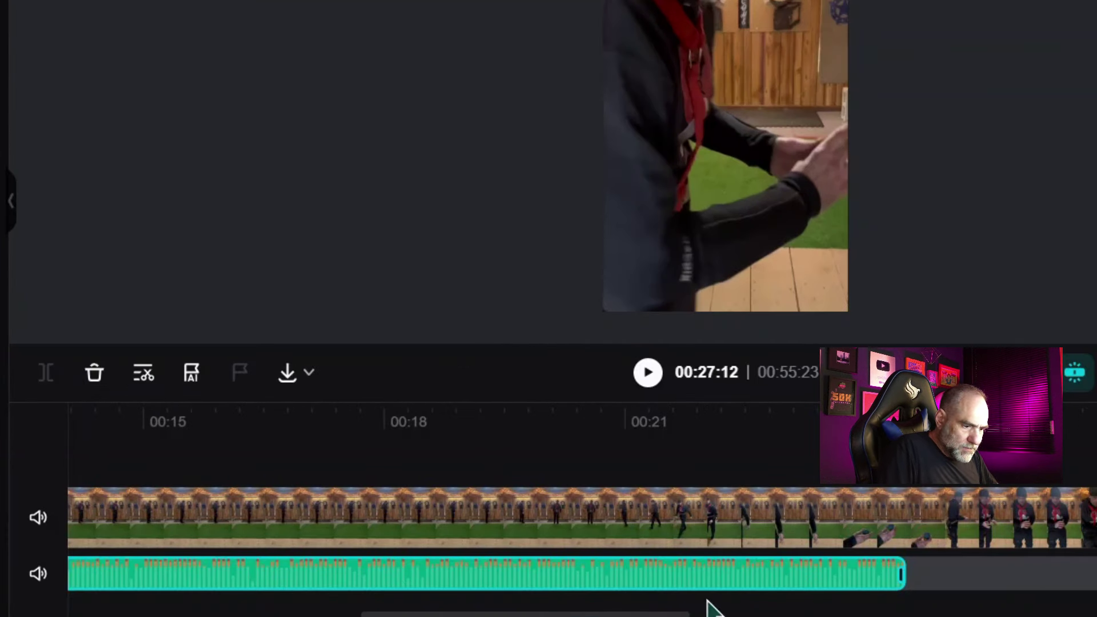
left_click_drag(561, 614, 190, 614)
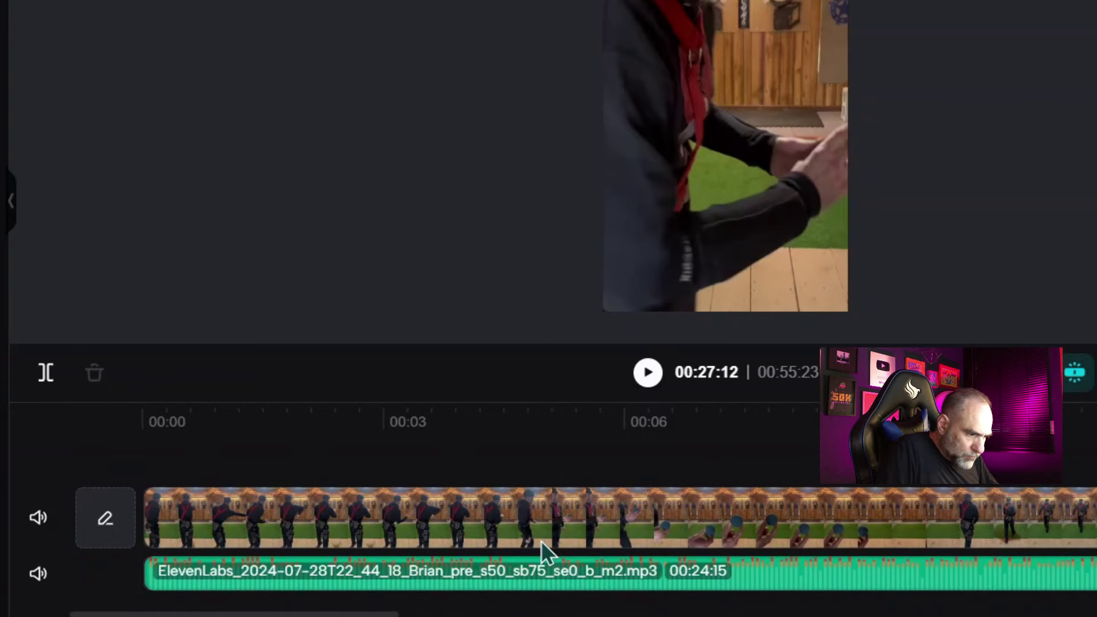
left_click(145, 422)
left_click(647, 372)
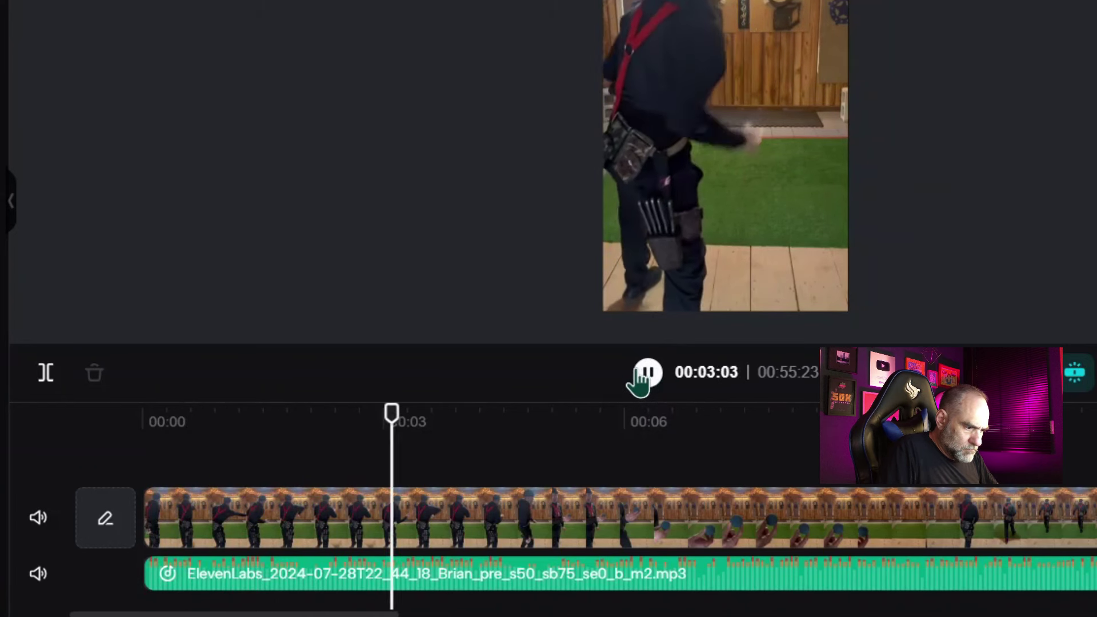
left_click(634, 371)
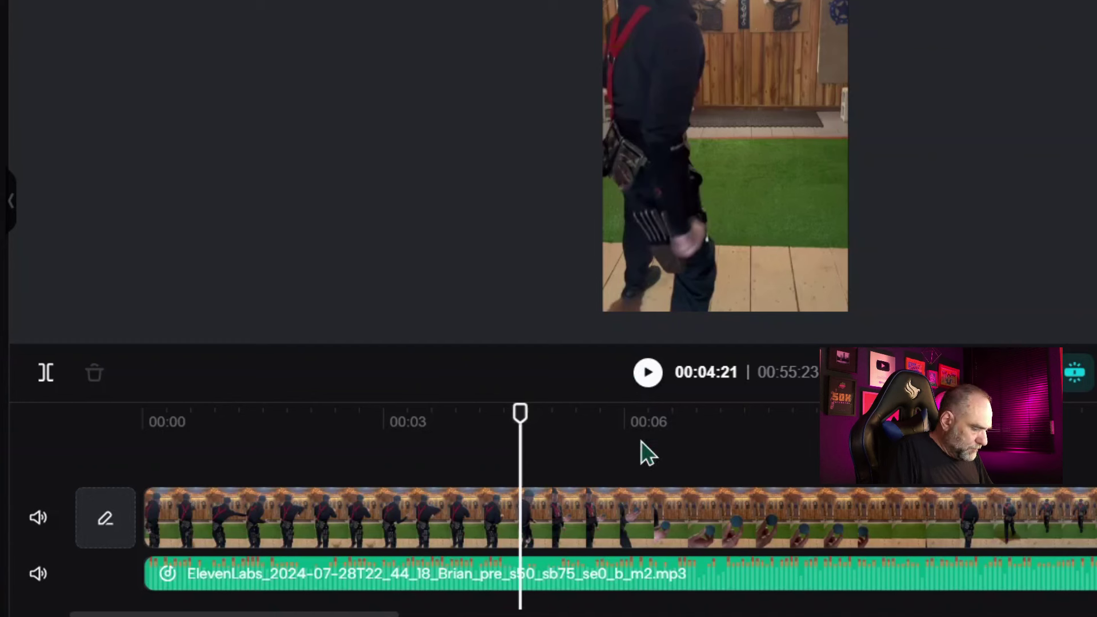
- Split the narration at 00:04:21 and 00:08:25, and shift the following pieces along the track to leave short pauses between the parts
left_click(602, 581)
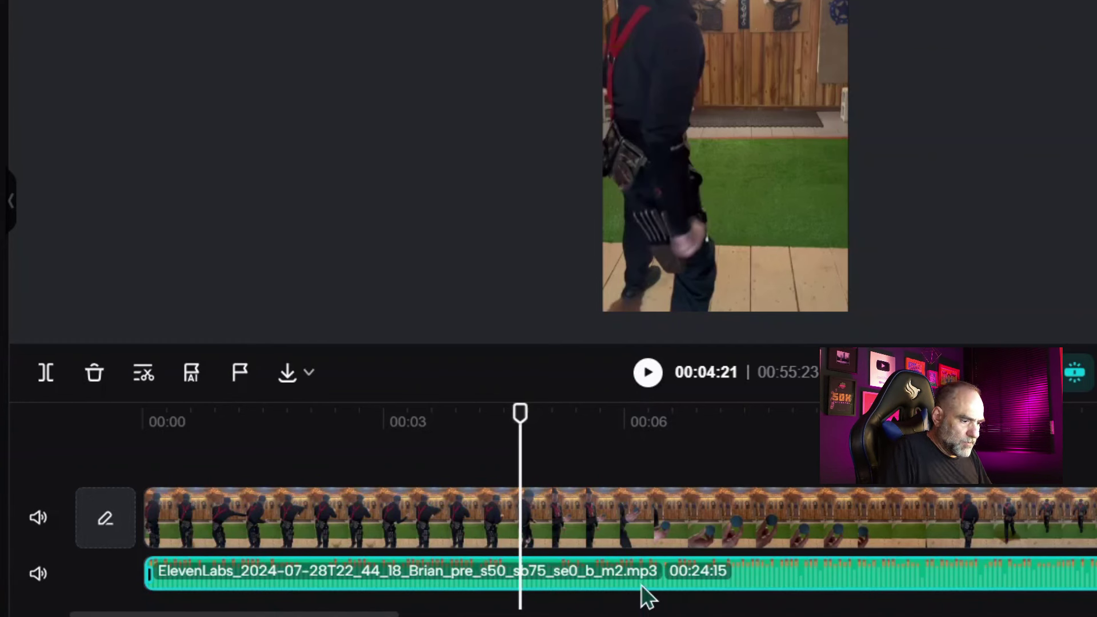
left_click(45, 377)
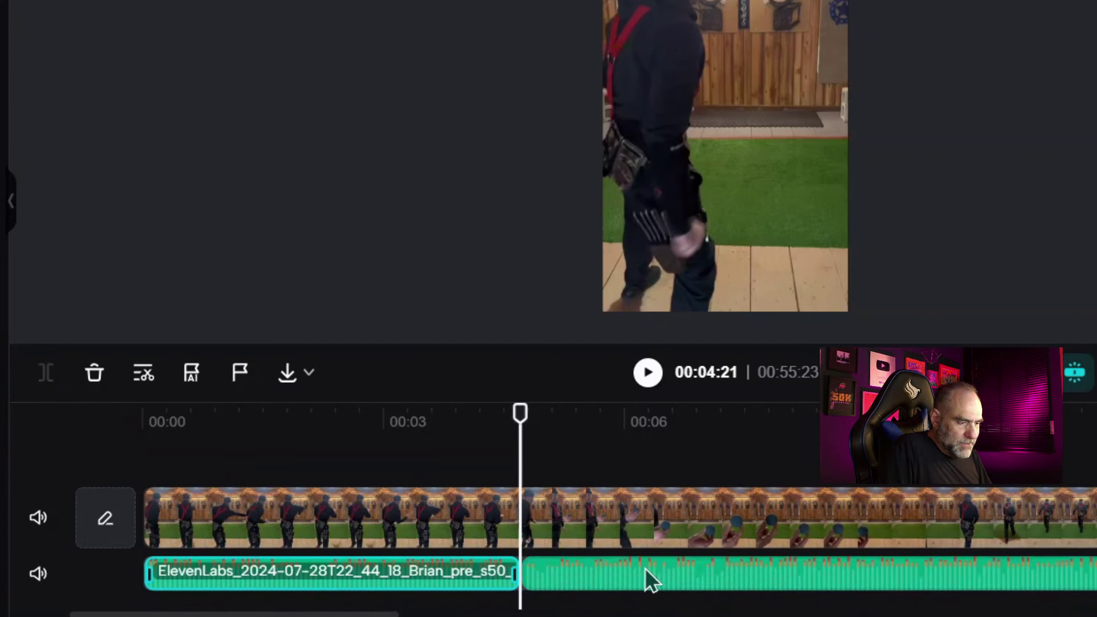
left_click_drag(719, 564, 743, 564)
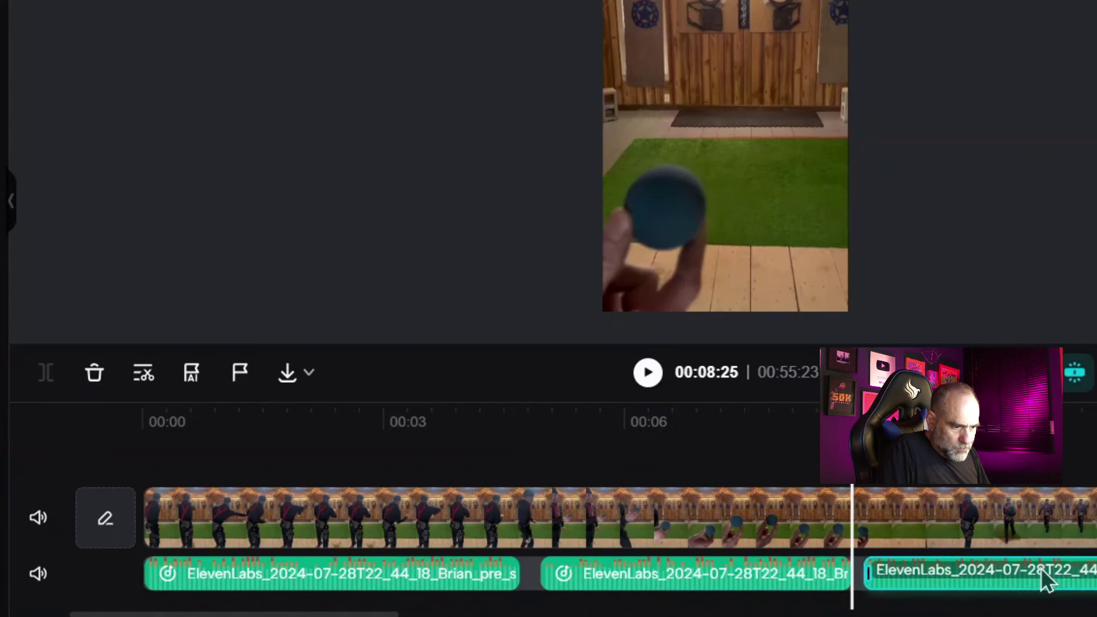
left_click_drag(1041, 568, 1053, 563)
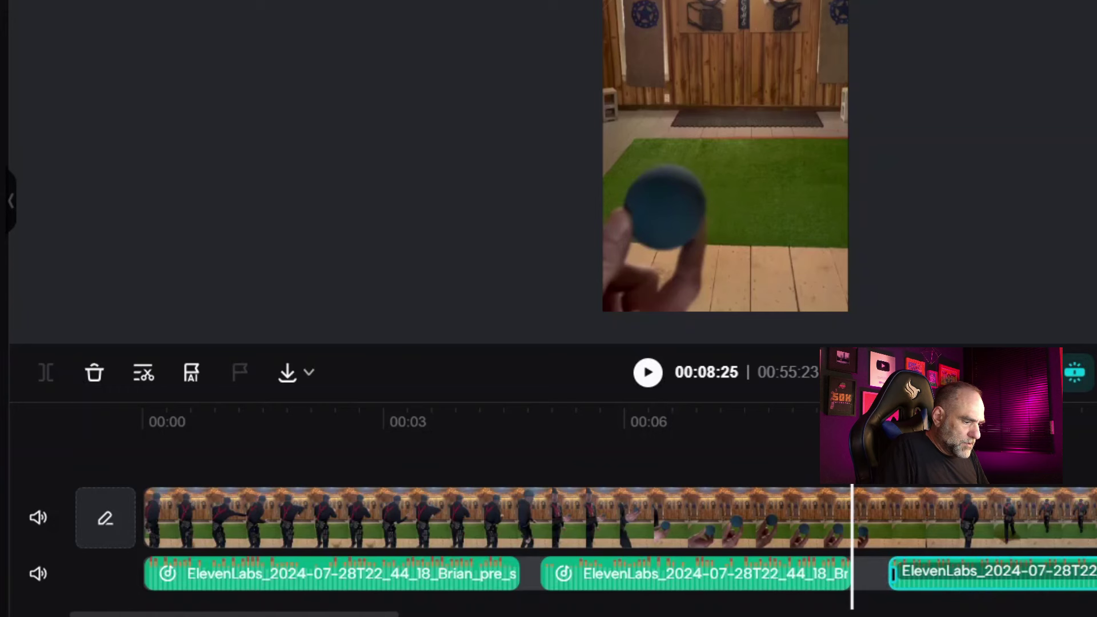
- Place the playhead at 00:50:07 and delete the last SnapTik clip, which follows the black section at the video's end
scroll(581, 515, "right", 15)
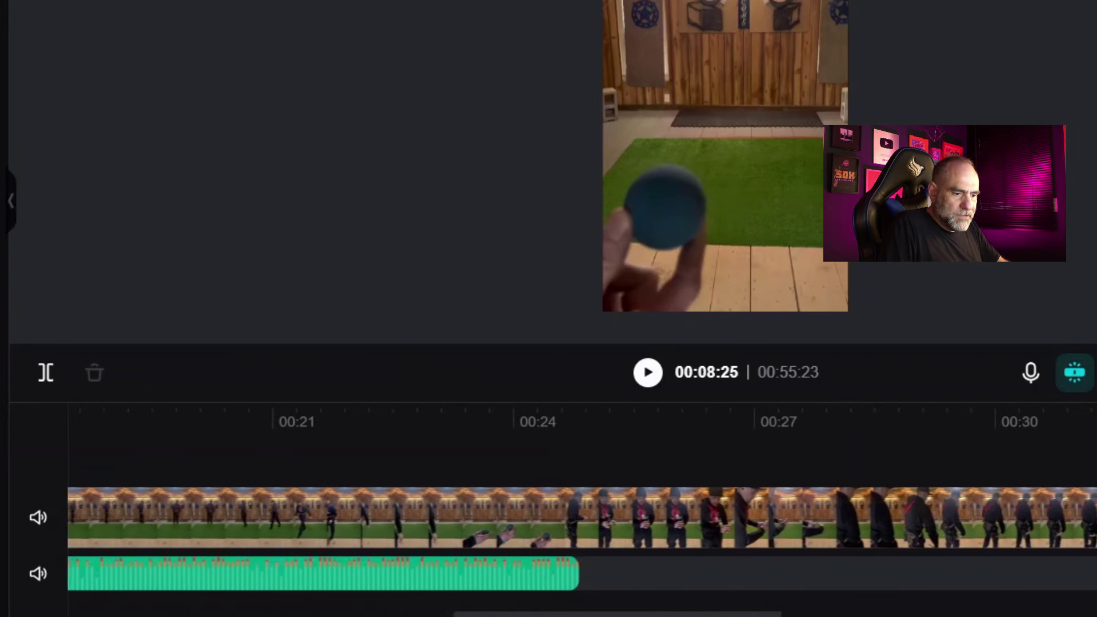
scroll(581, 514, "right", 15)
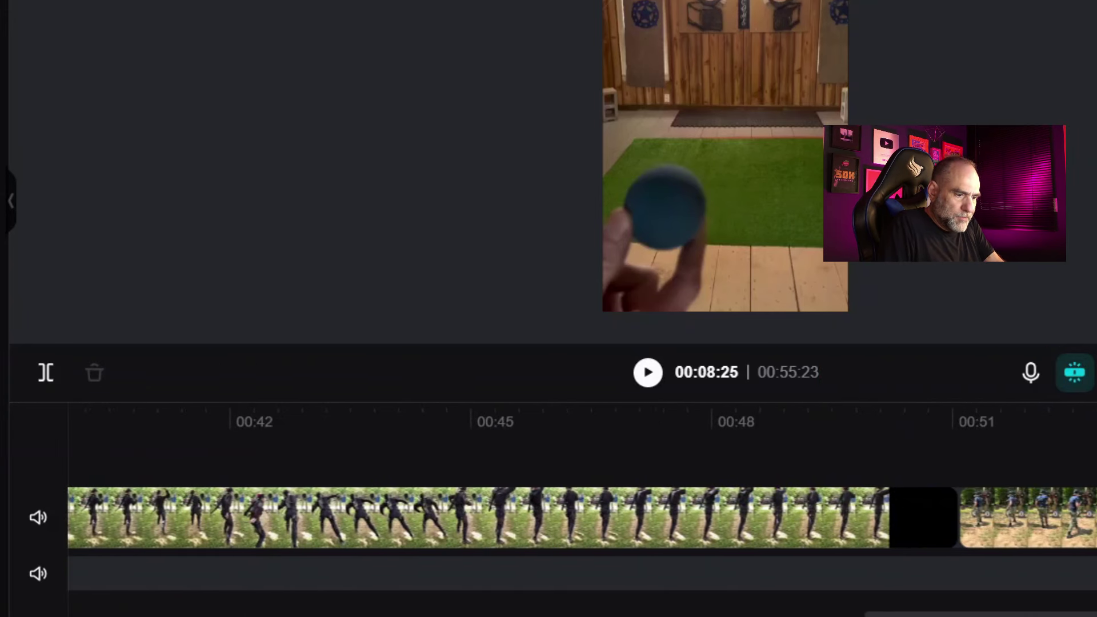
scroll(912, 444, "right", 1)
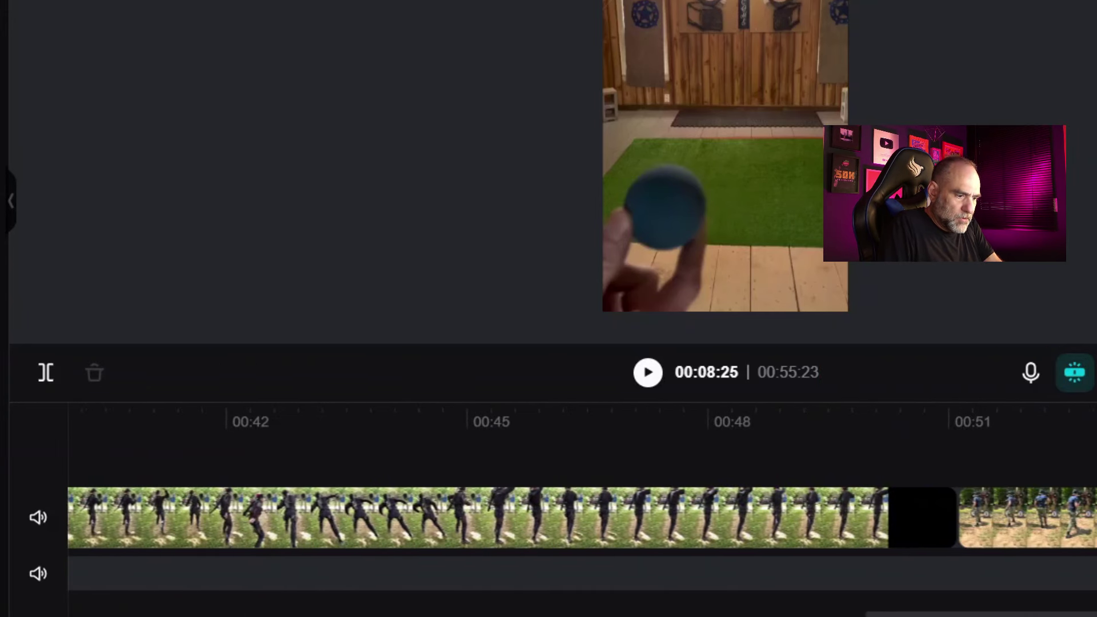
left_click(888, 416)
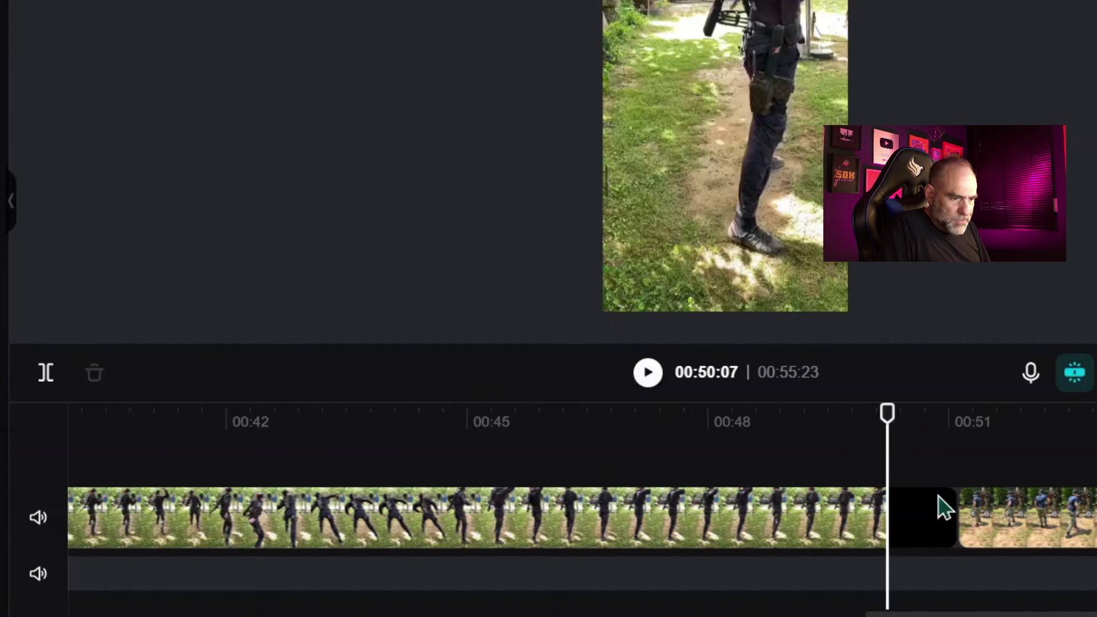
left_click_drag(1081, 526, 1010, 523)
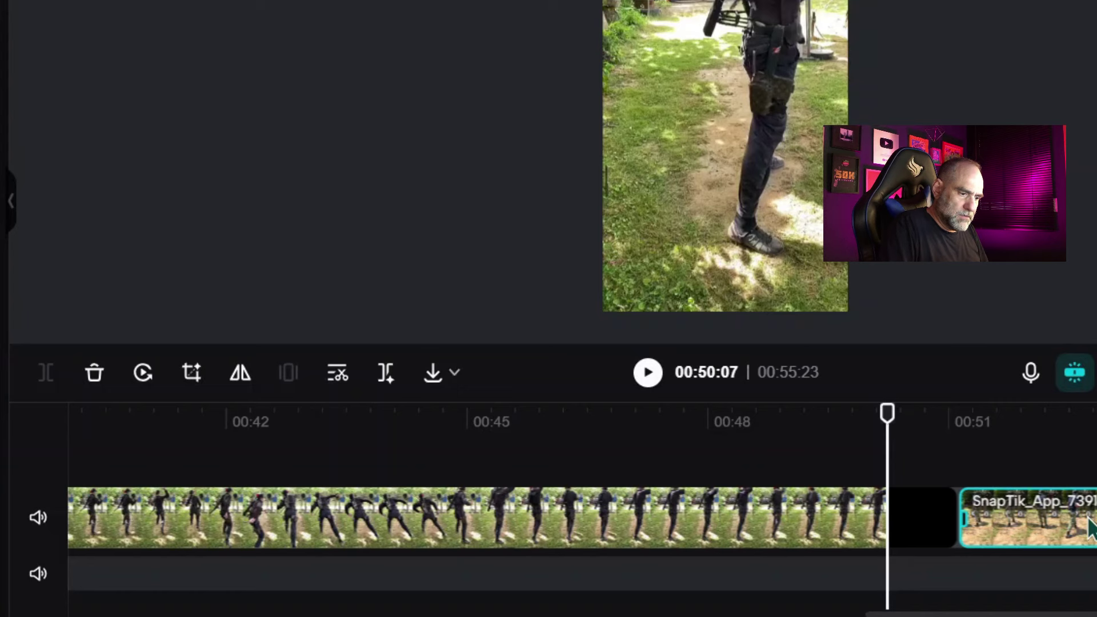
key("Delete")
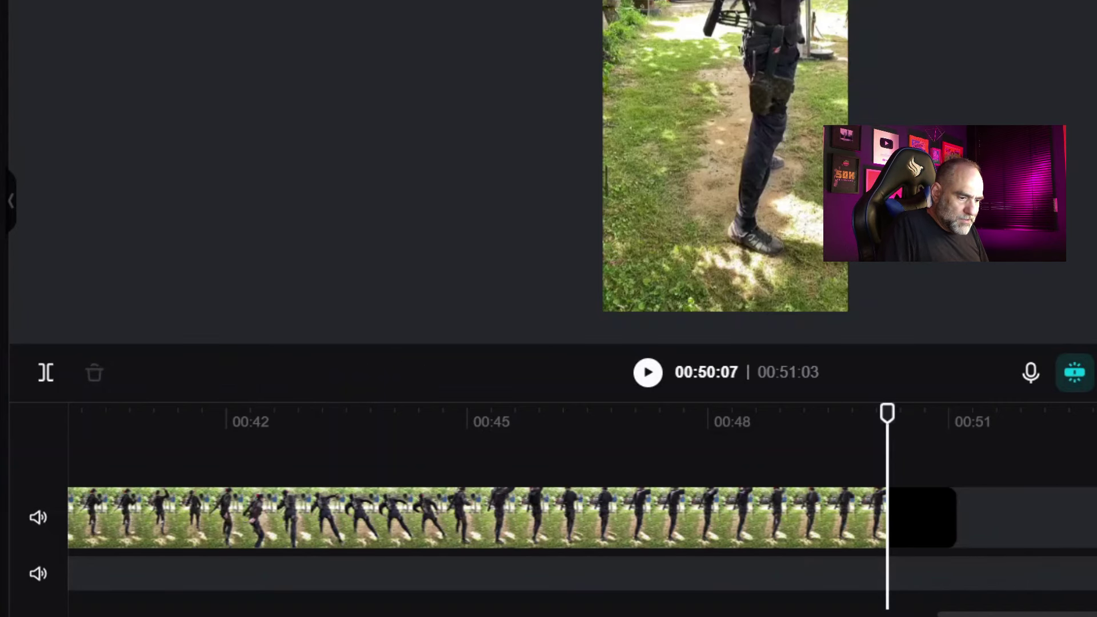
- Return the playhead to the start of the timeline and generate automatic captions in Inglês (EUA)
left_click_drag(1004, 614, 136, 603)
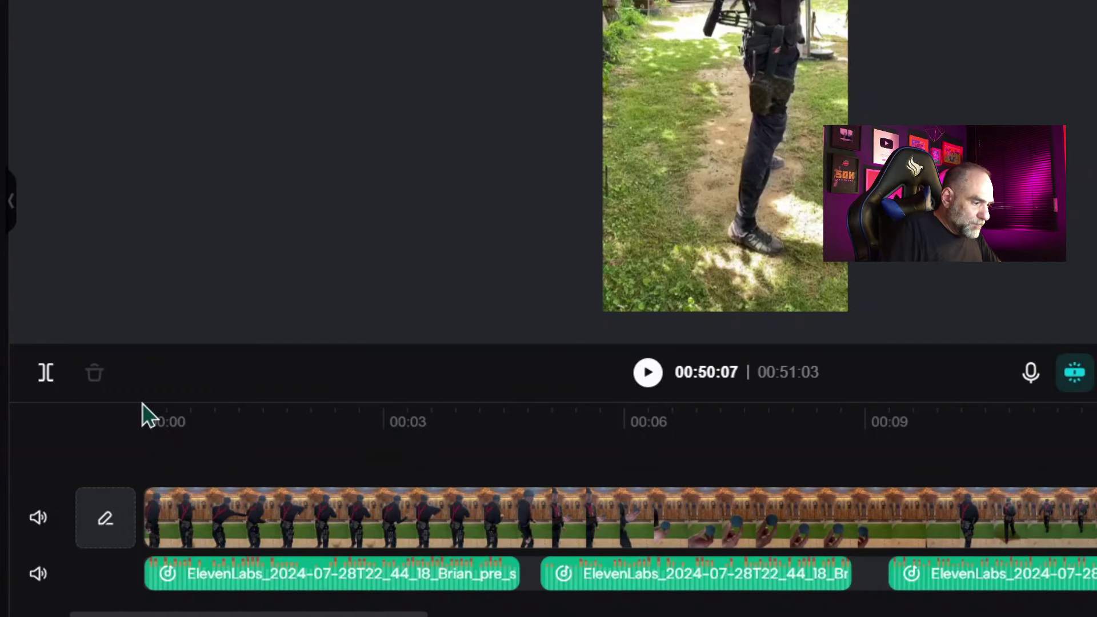
left_click(144, 422)
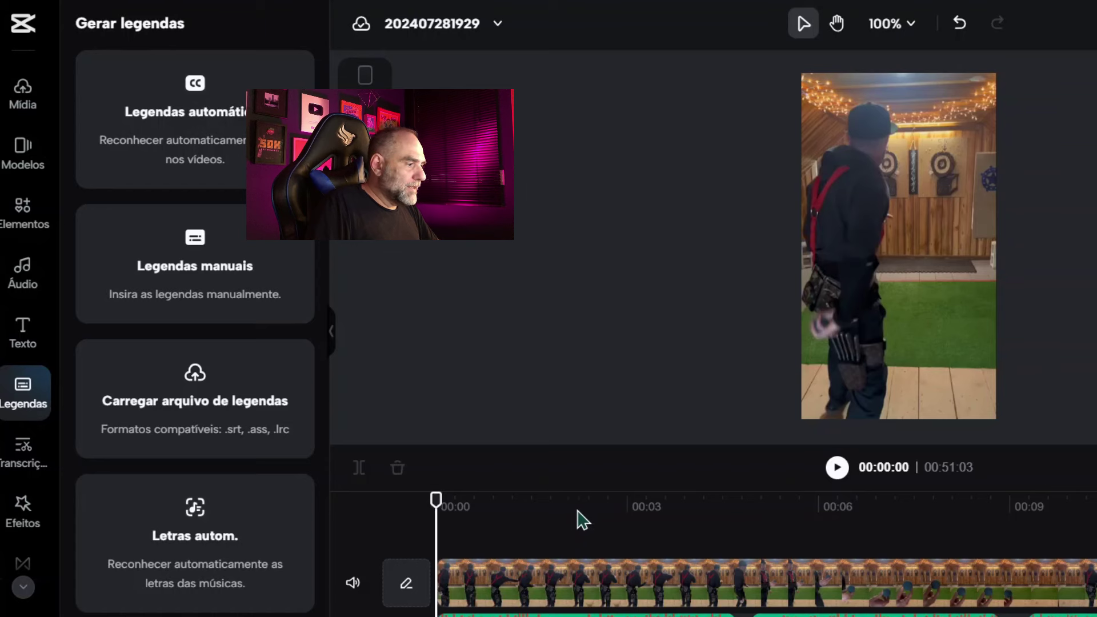
left_click(224, 128)
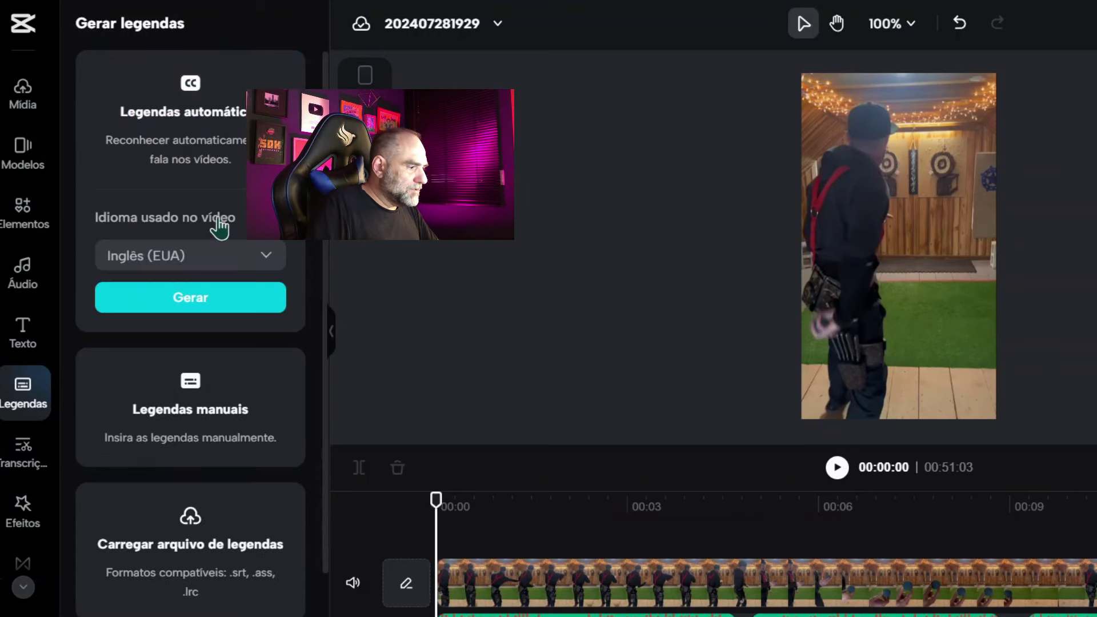
left_click(169, 304)
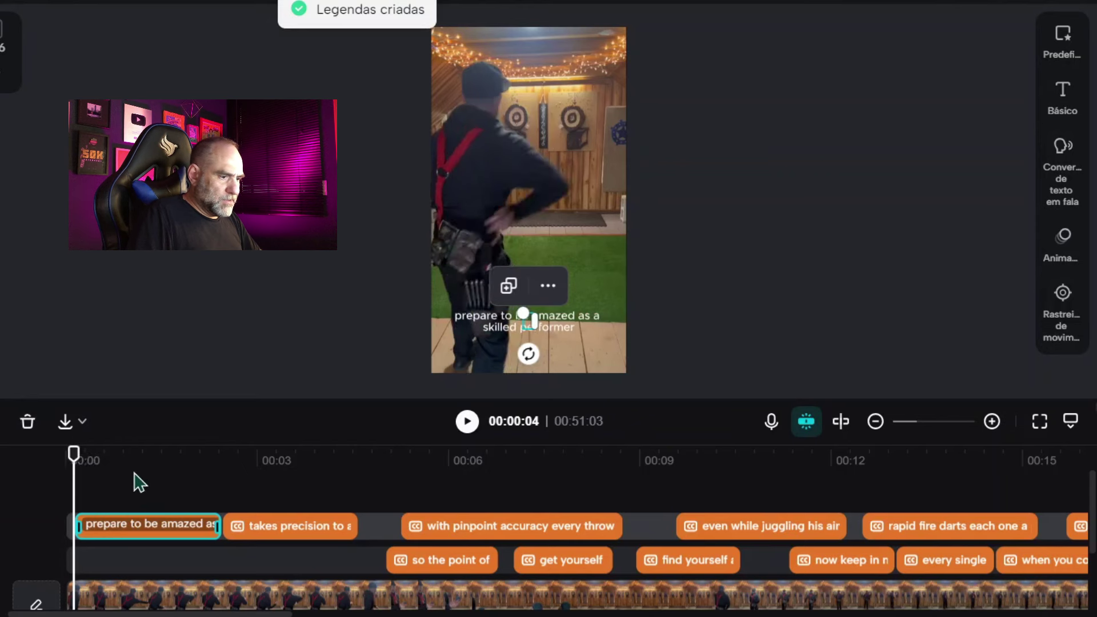
- Preview the first caption, browse the preset styles, and apply the glowing yellow uppercase template to the captions
key("space")
key("space")
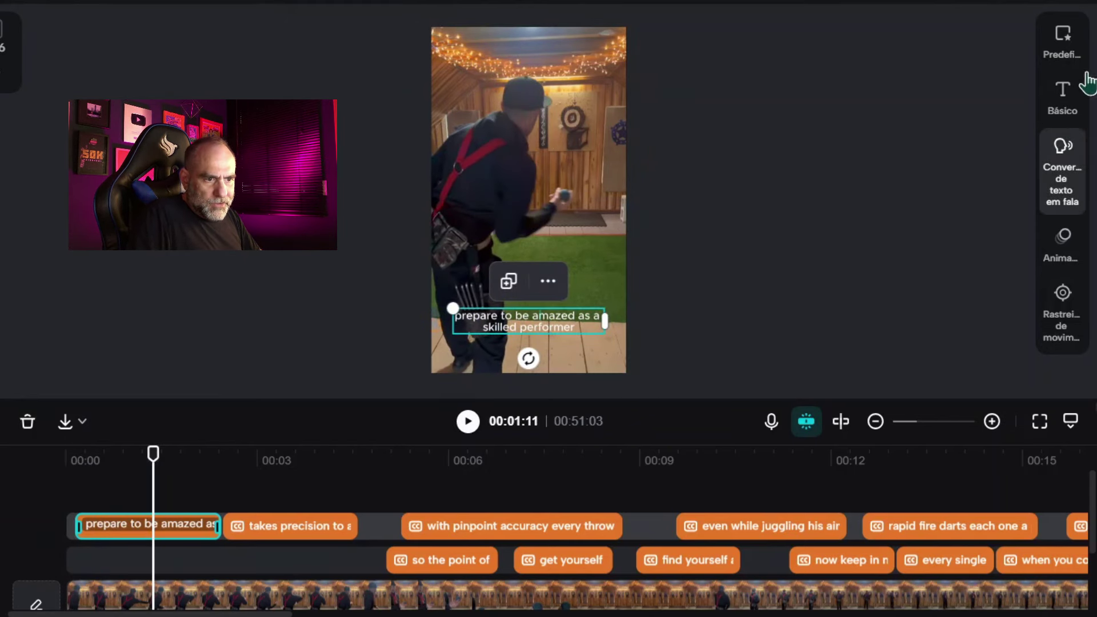
left_click(1065, 50)
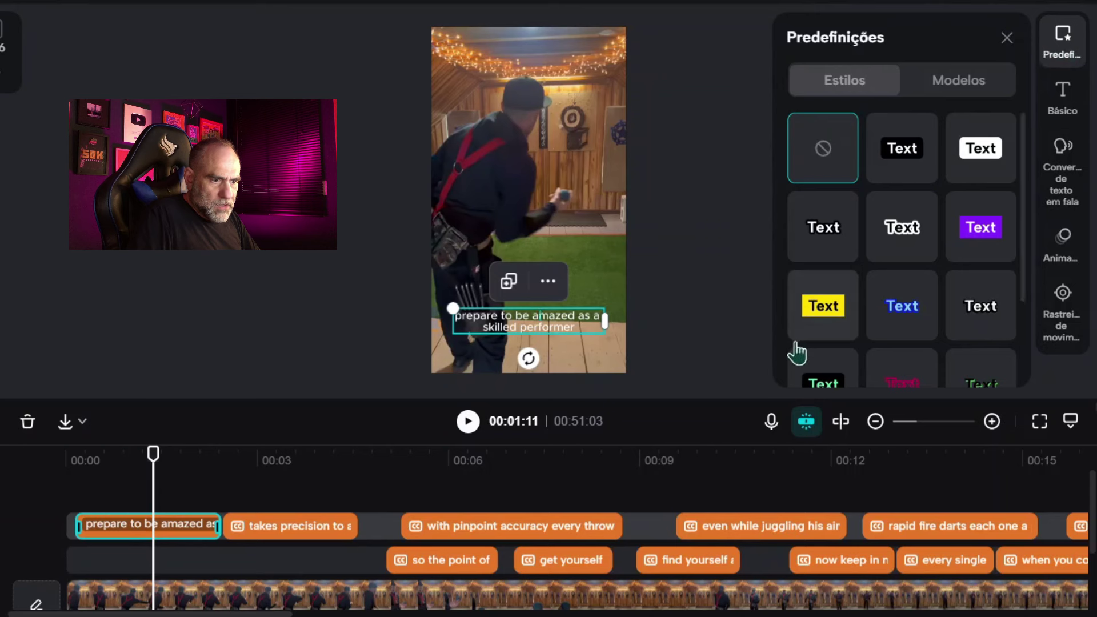
scroll(893, 291, "down", 3)
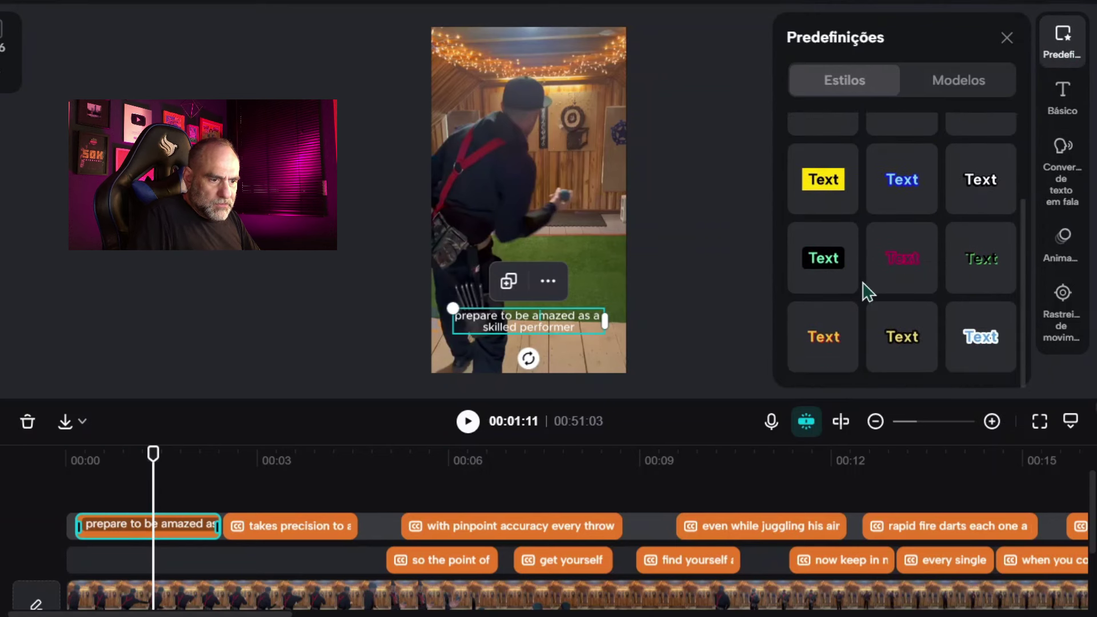
scroll(934, 357, "up", 3)
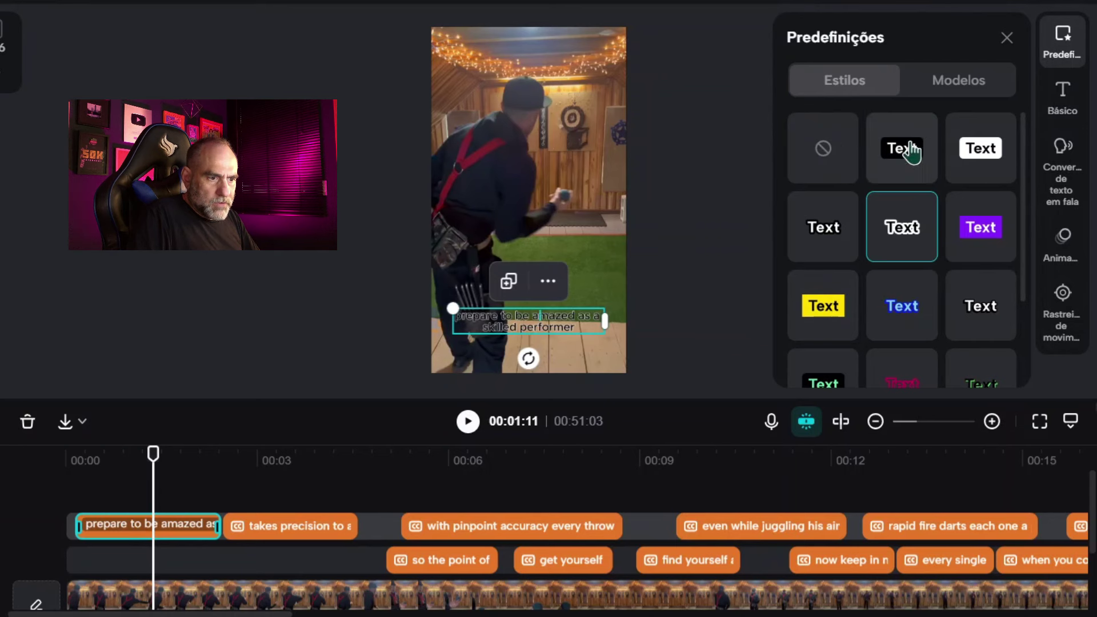
left_click(943, 96)
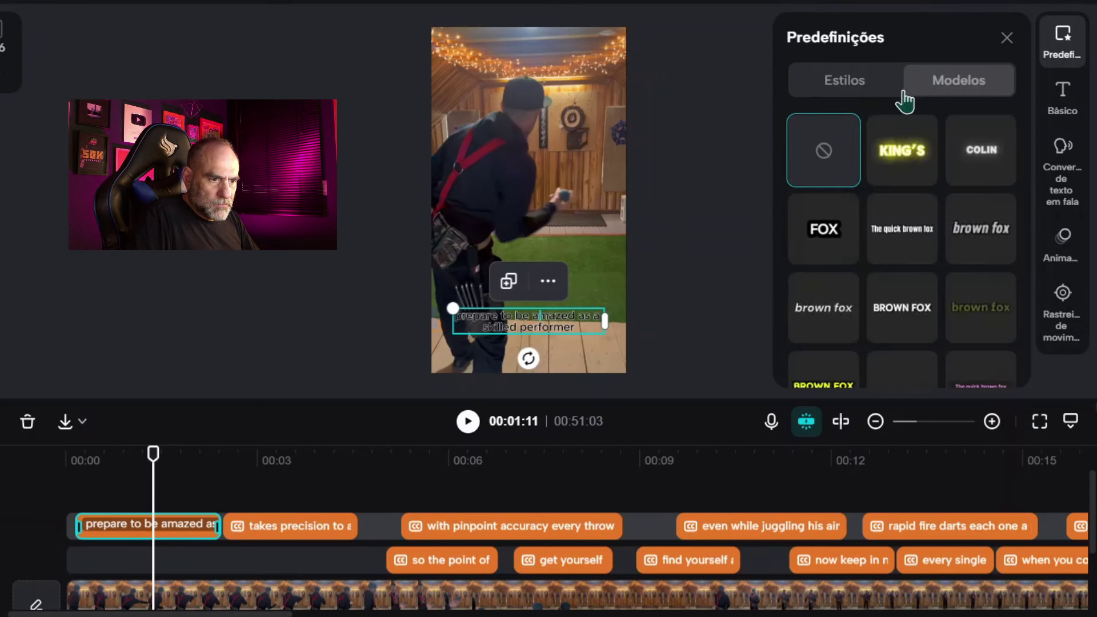
left_click(903, 163)
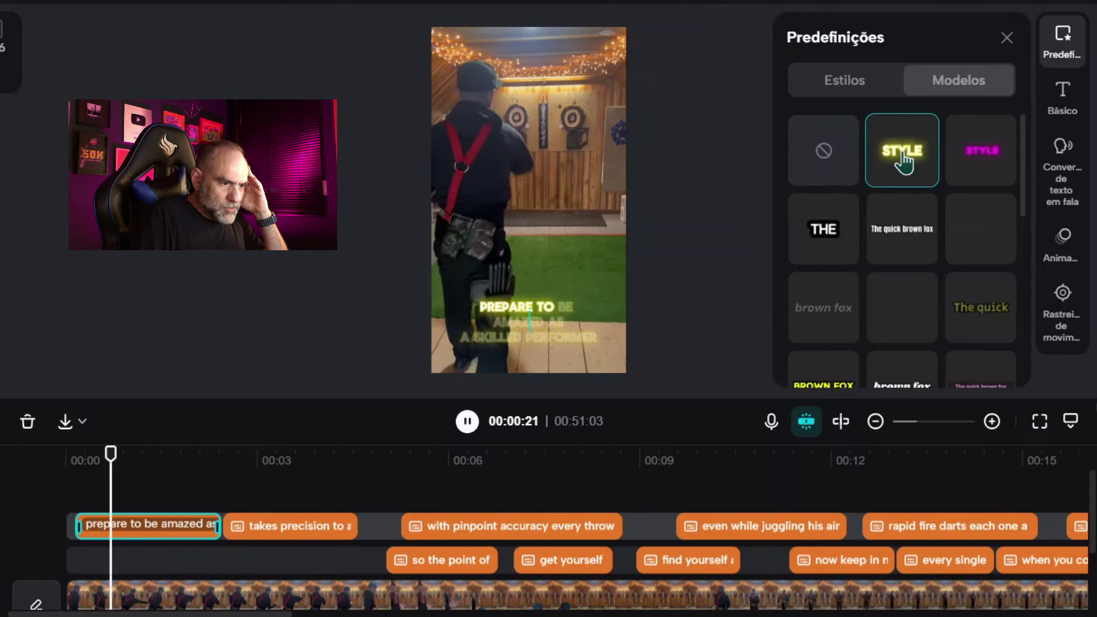
- Preview the captions until 00:04:09 and apply the green-text-on-black preset style to the "takes precision to a whole new level" caption
left_click(714, 240)
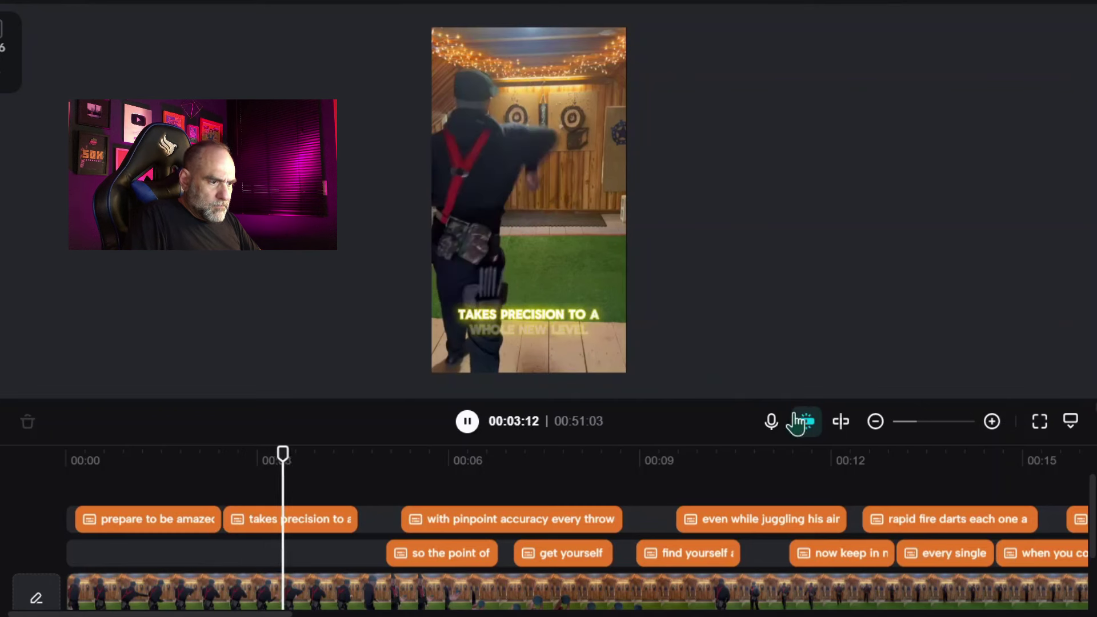
key("space")
left_click(513, 343)
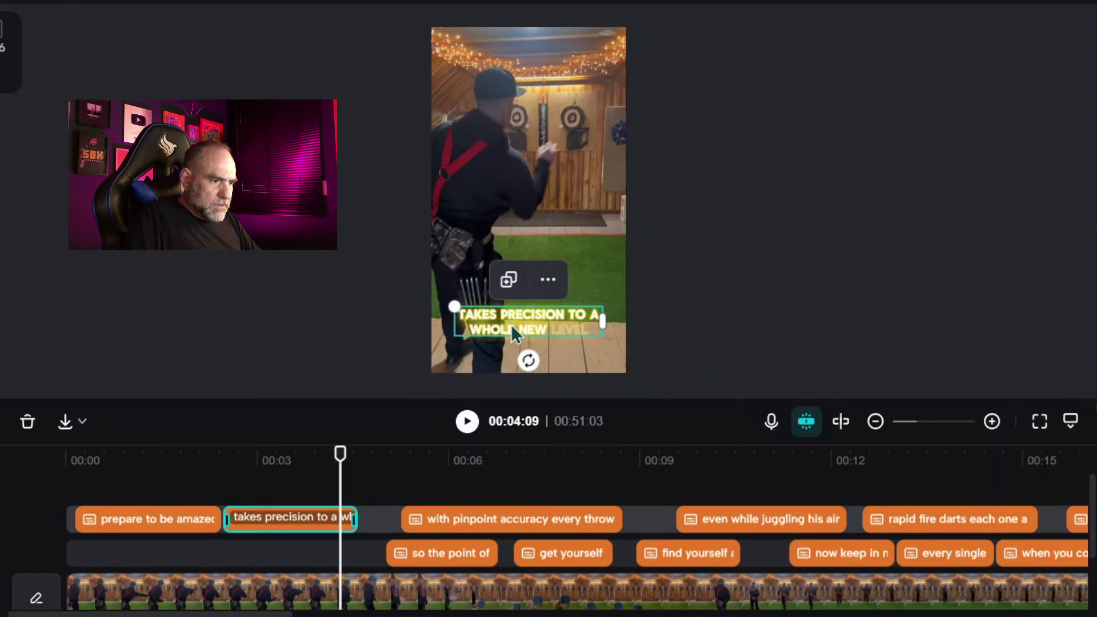
scroll(943, 268, "down", 2)
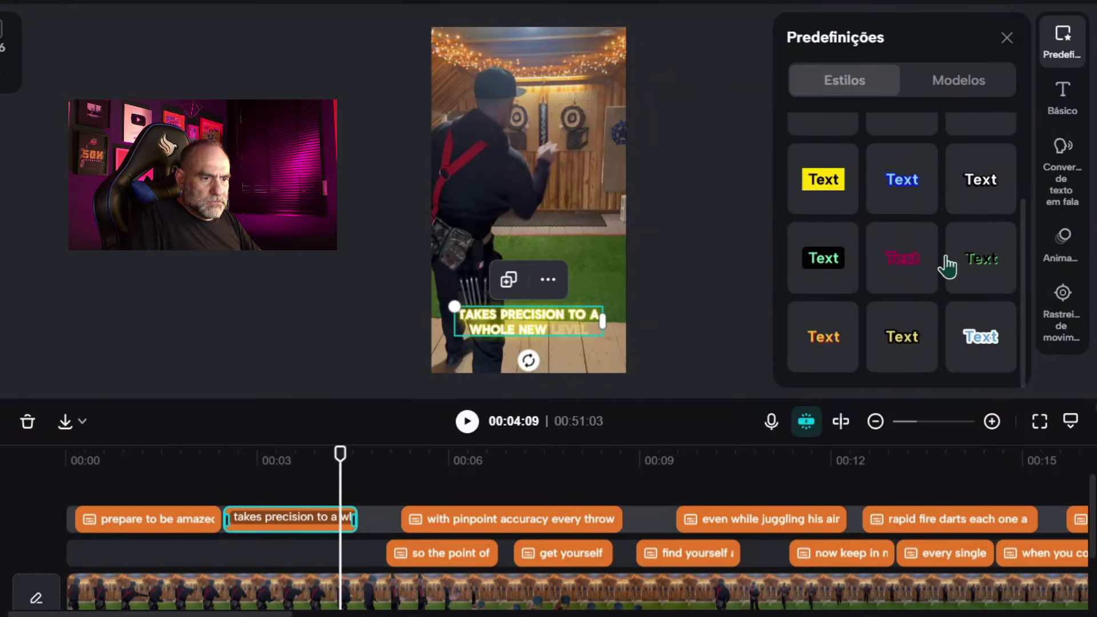
left_click(830, 270)
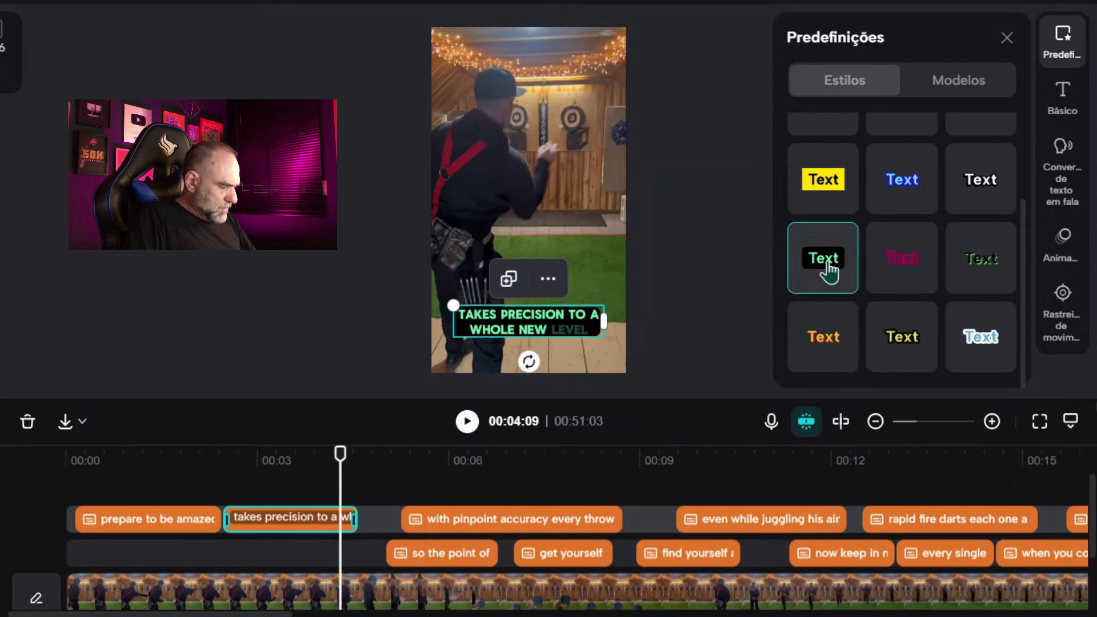
- Play the restyled captions up to 00:05:08 to check their look, and return the playhead to the timeline's start
left_click(201, 530)
key("space")
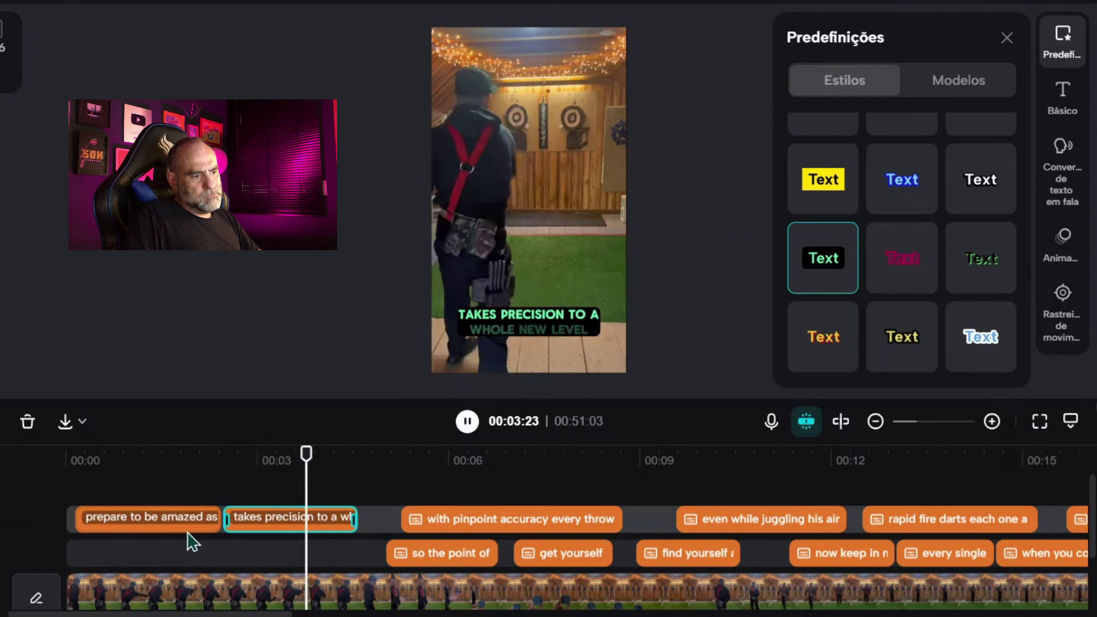
key("space")
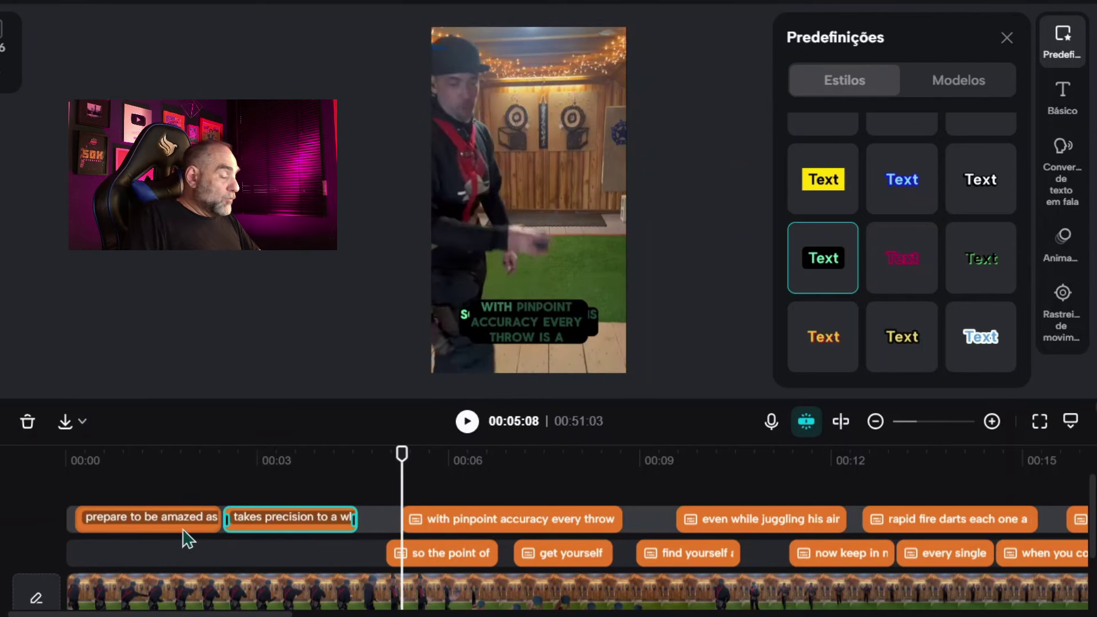
left_click(66, 454)
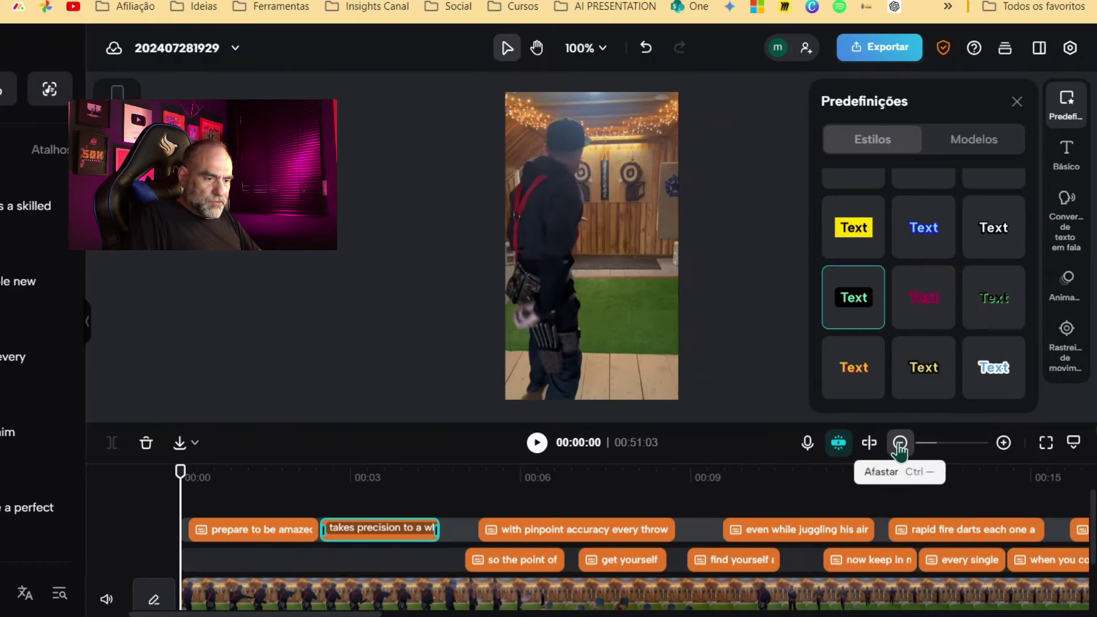
- Play the captioned video from about 00:27, skip to the cut between the two video clips, and stop at about 00:38
left_click(875, 421)
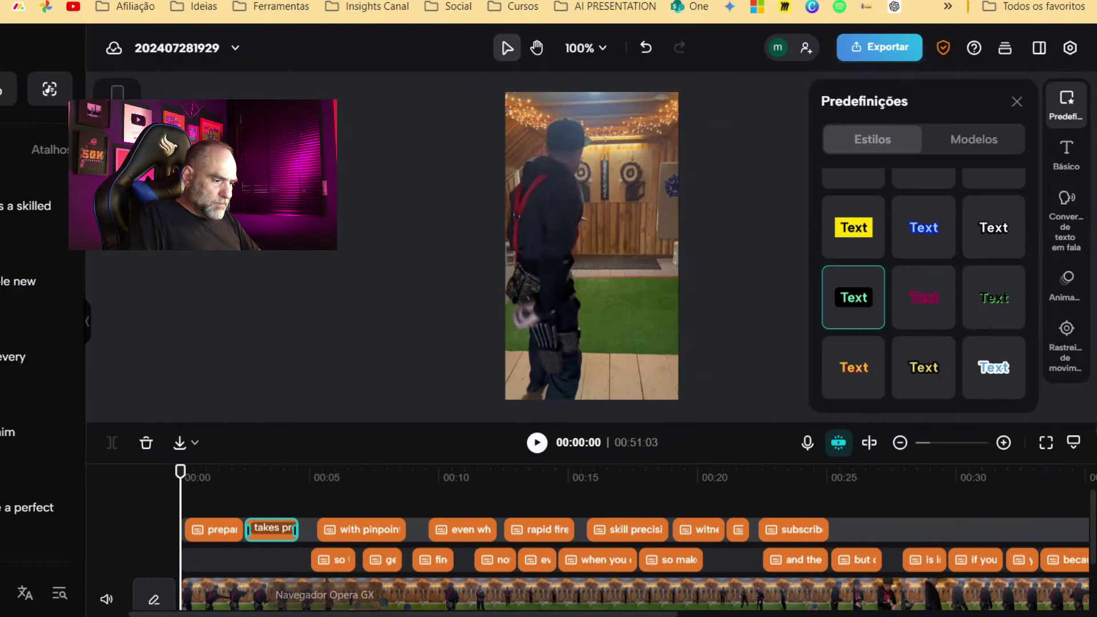
left_click(543, 594)
scroll(543, 561, "right", 5)
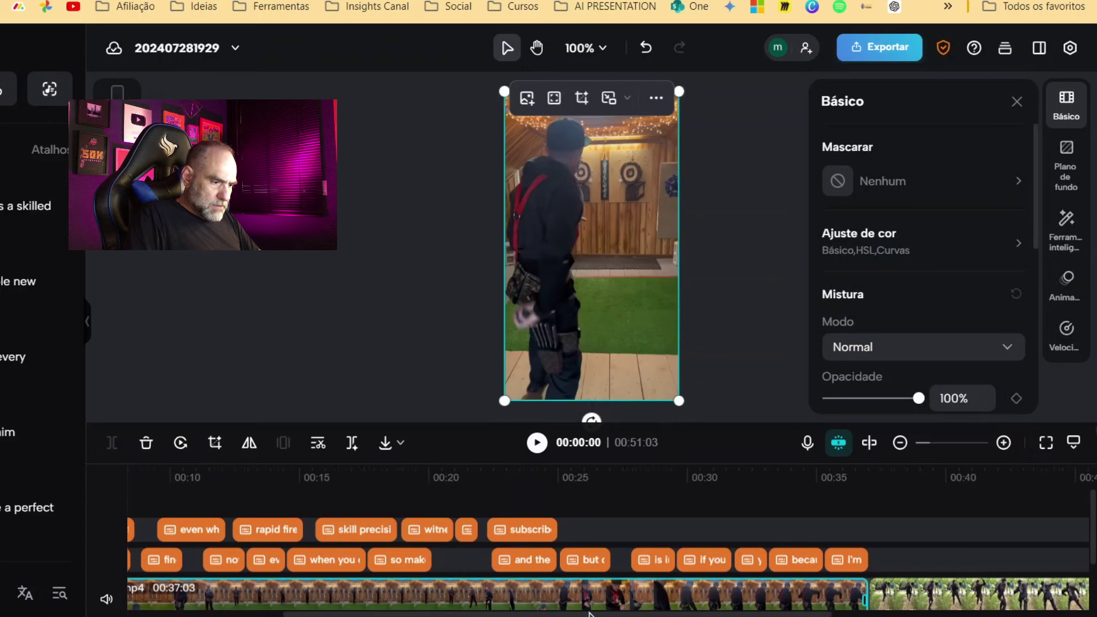
left_click(612, 477)
key("space")
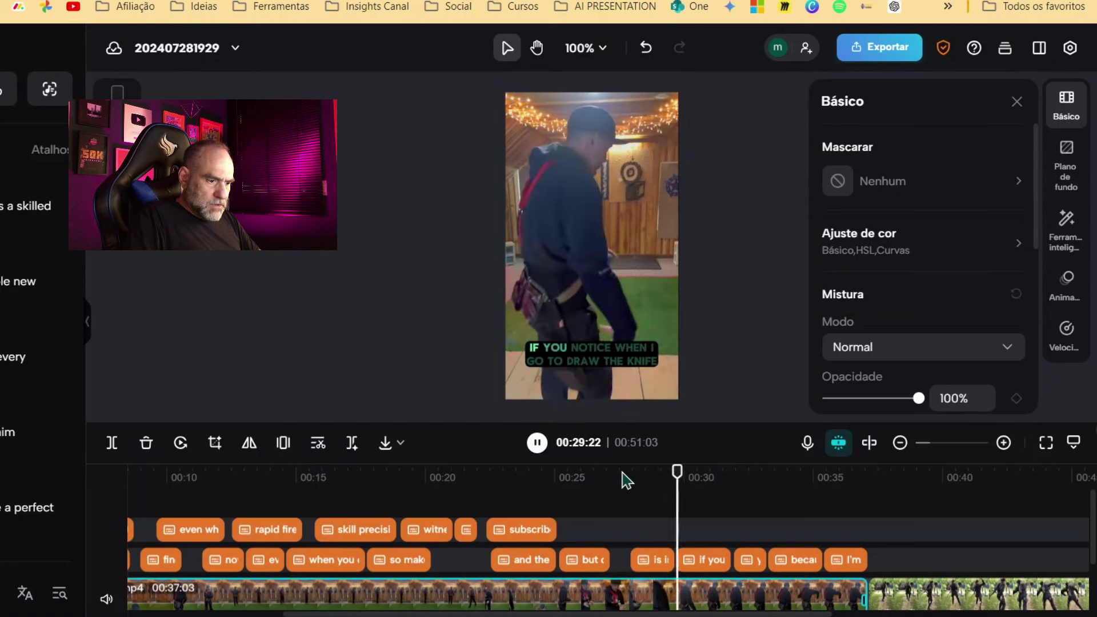
left_click(871, 481)
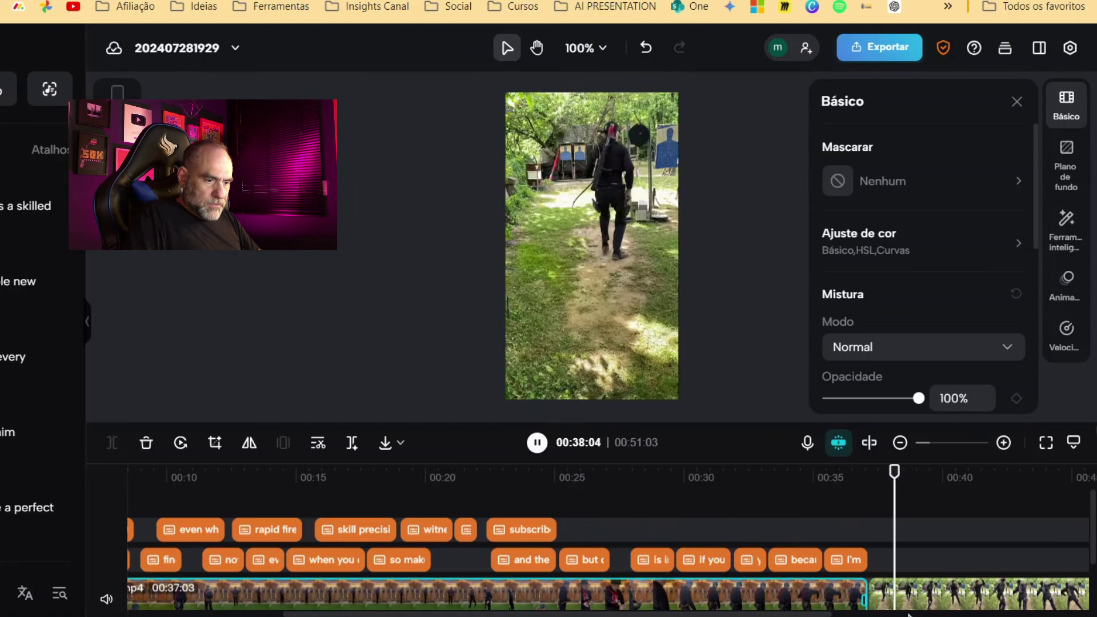
key("space")
- Place the playhead at the cut between the two video clips, at 00:37:03, and open the transitions library
left_click(926, 599)
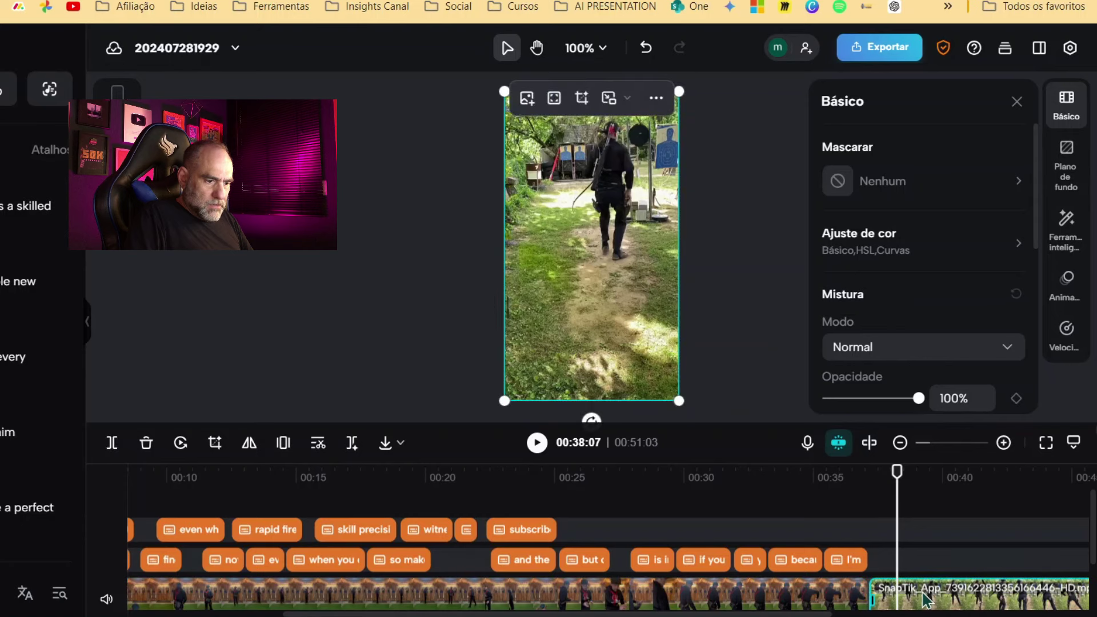
left_click(867, 475)
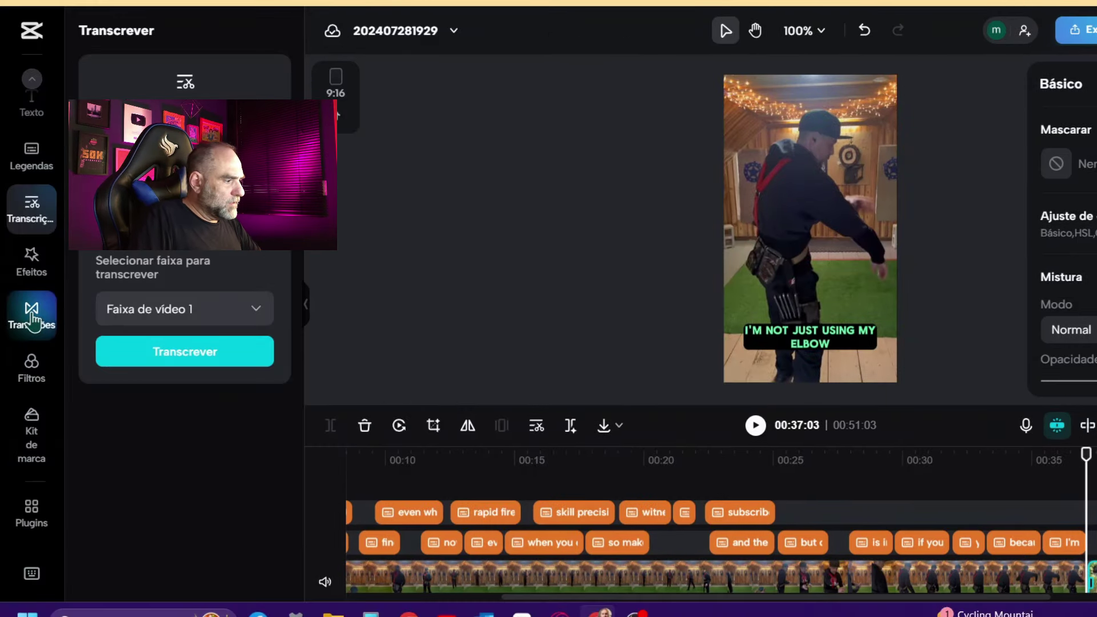
left_click(33, 320)
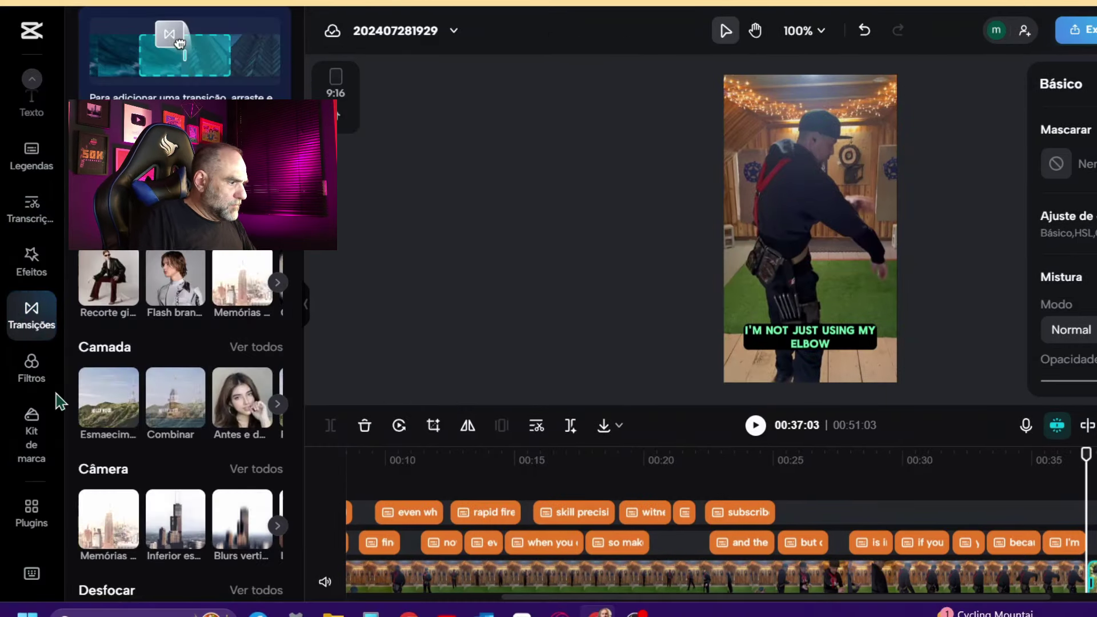
- Try the "Inferior es..." transition at the cut between the two video clips, preview it, and remove it
scroll(116, 280, "right", 3)
left_click(174, 281)
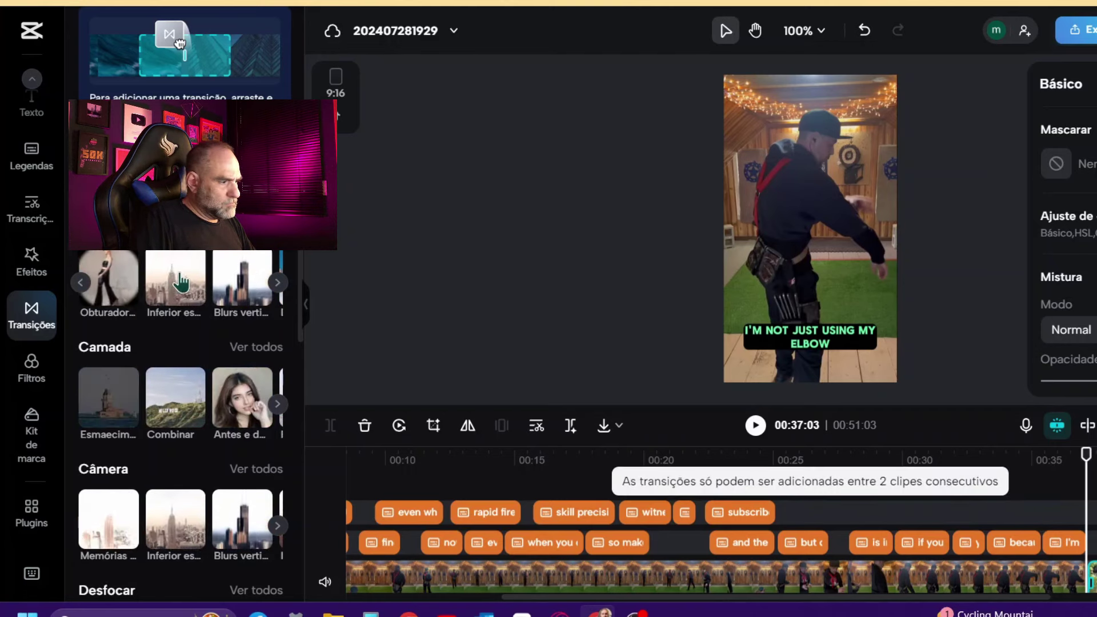
left_click(198, 306)
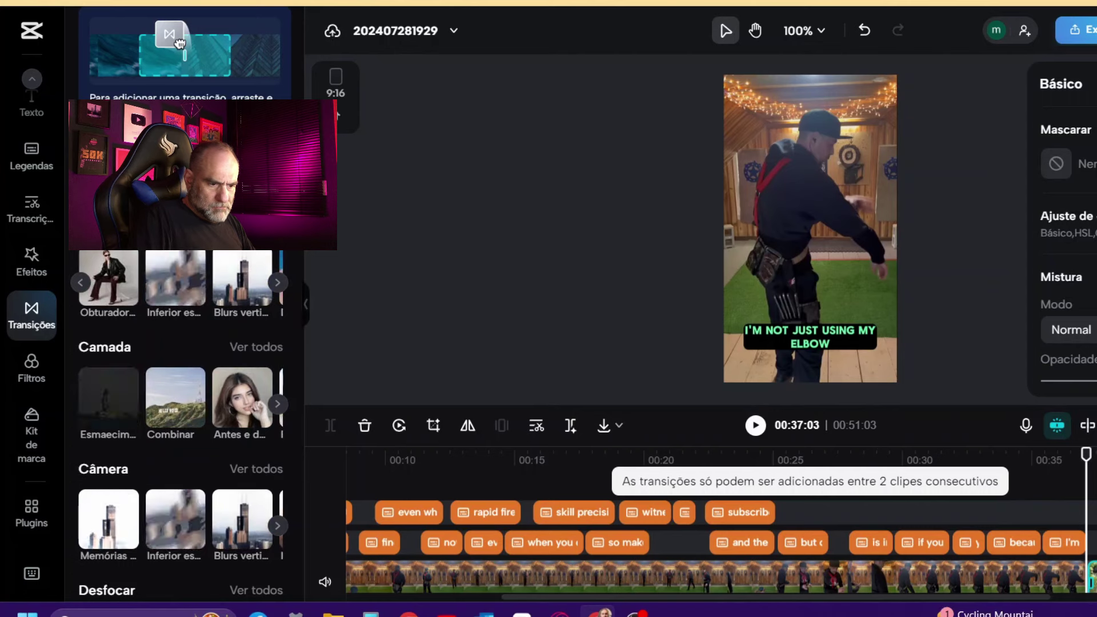
scroll(714, 542, "down", 2)
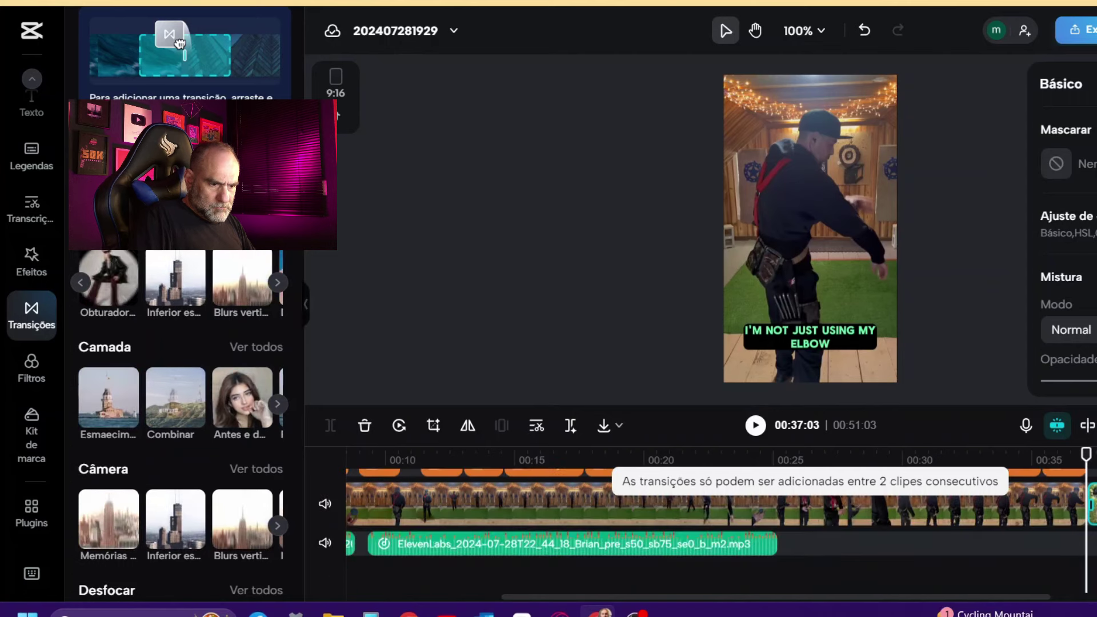
left_click(177, 280)
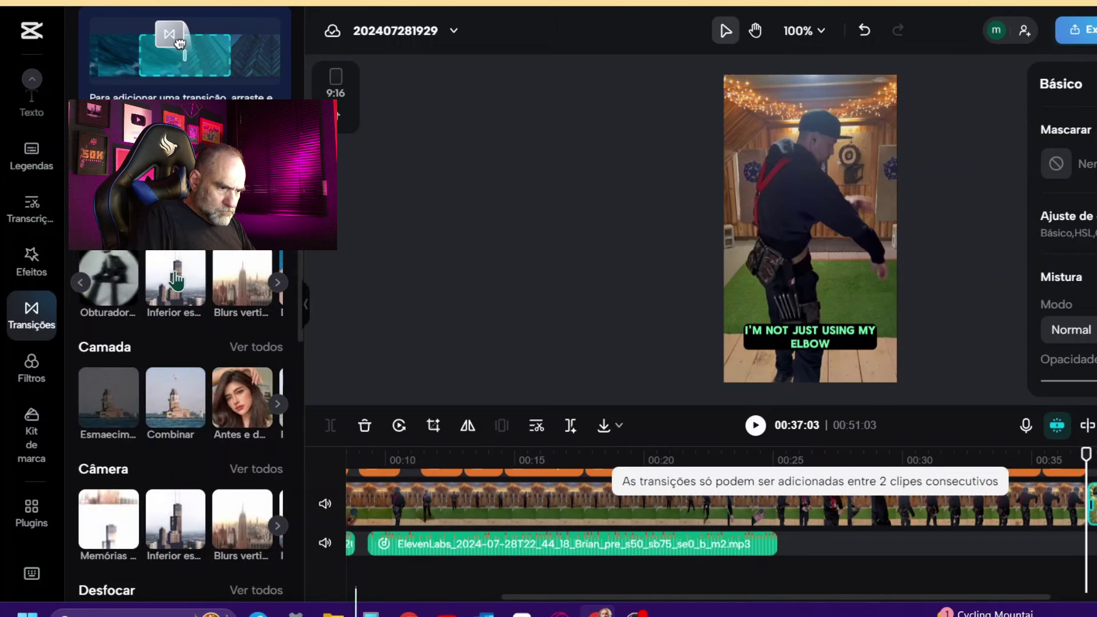
left_click(1087, 512)
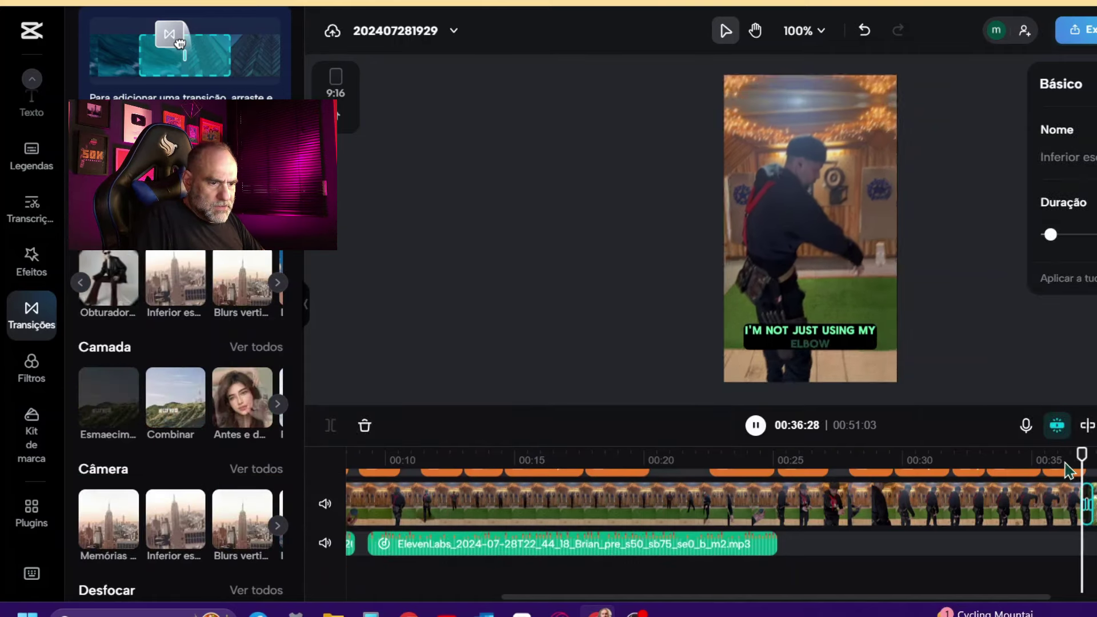
mouse_move(1079, 454)
left_mouse_down()
mouse_move(1062, 456)
mouse_move(1096, 456)
left_mouse_up()
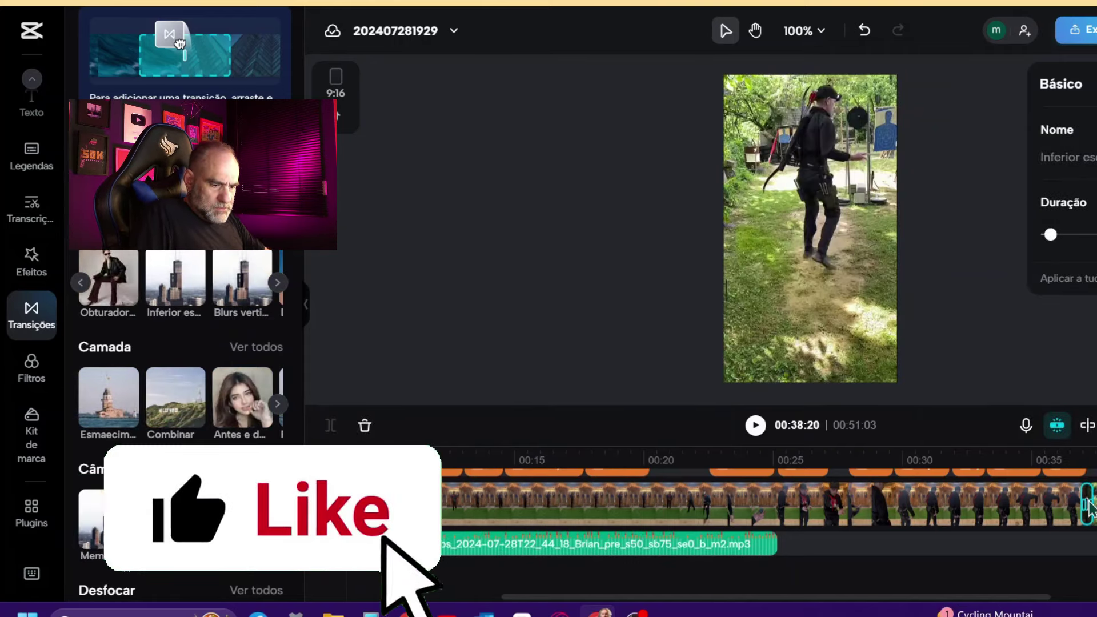
key("Escape")
- Add the Deslizar transition at the cut between the two video clips and set its duration to 0.3 s
scroll(183, 400, "down", 5)
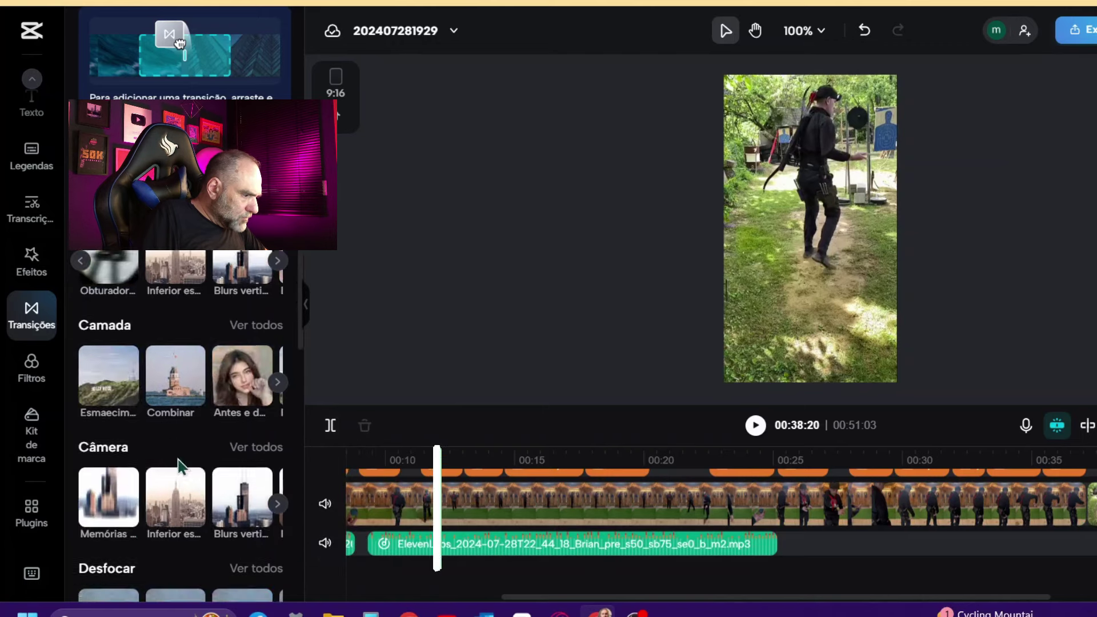
left_click(1087, 512)
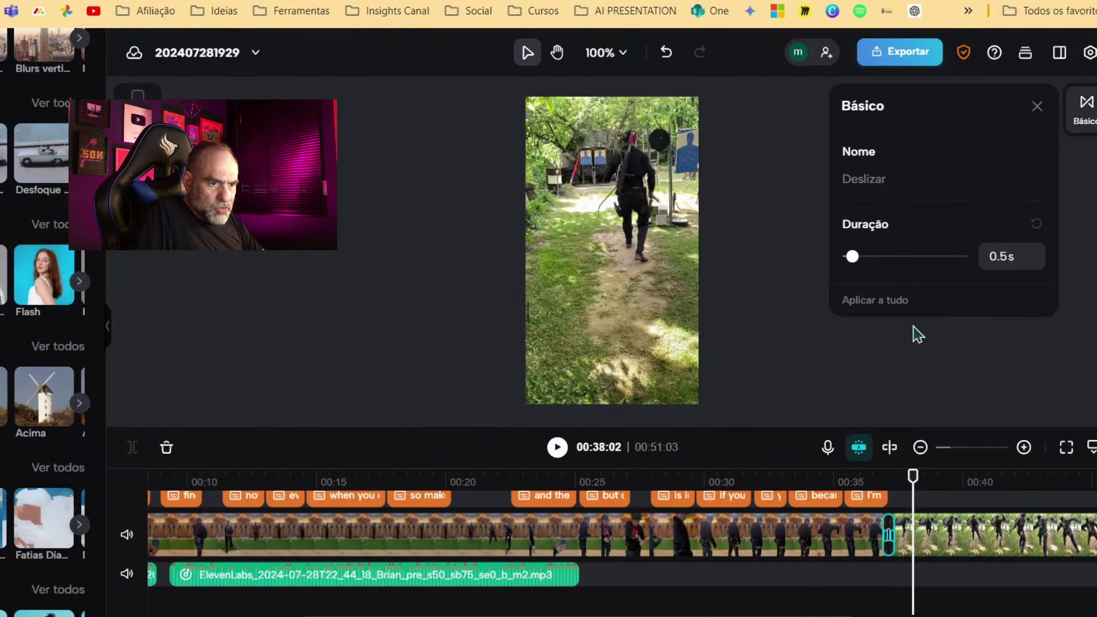
left_click(1033, 263)
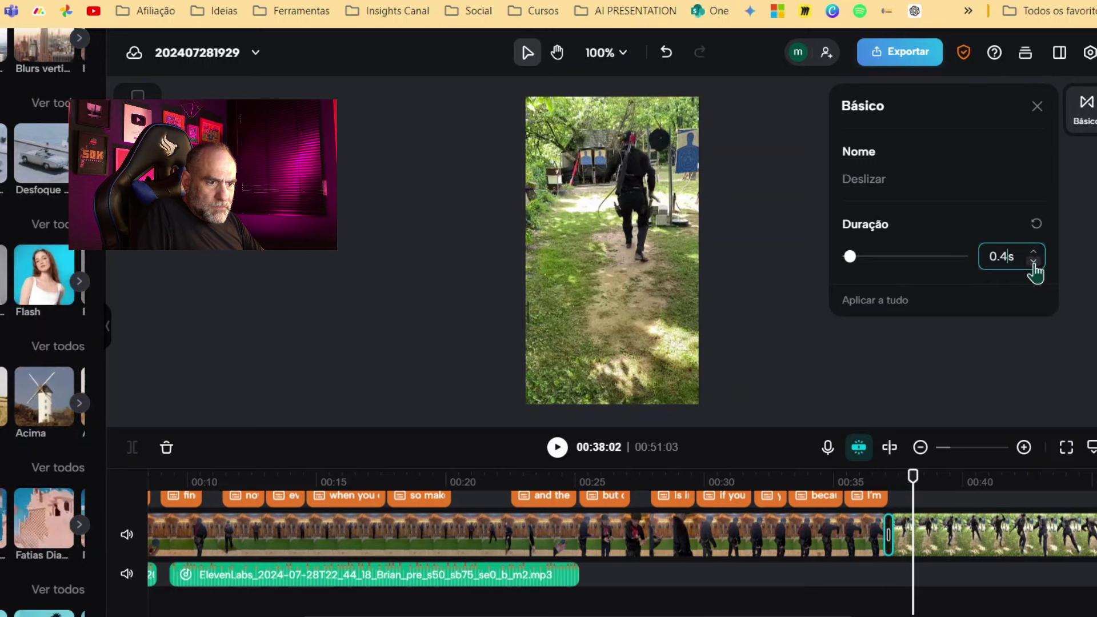
- Play the Deslizar transition from 00:36:14 and stop the preview at 00:40:12
left_click(894, 483)
left_click(872, 490)
key("space")
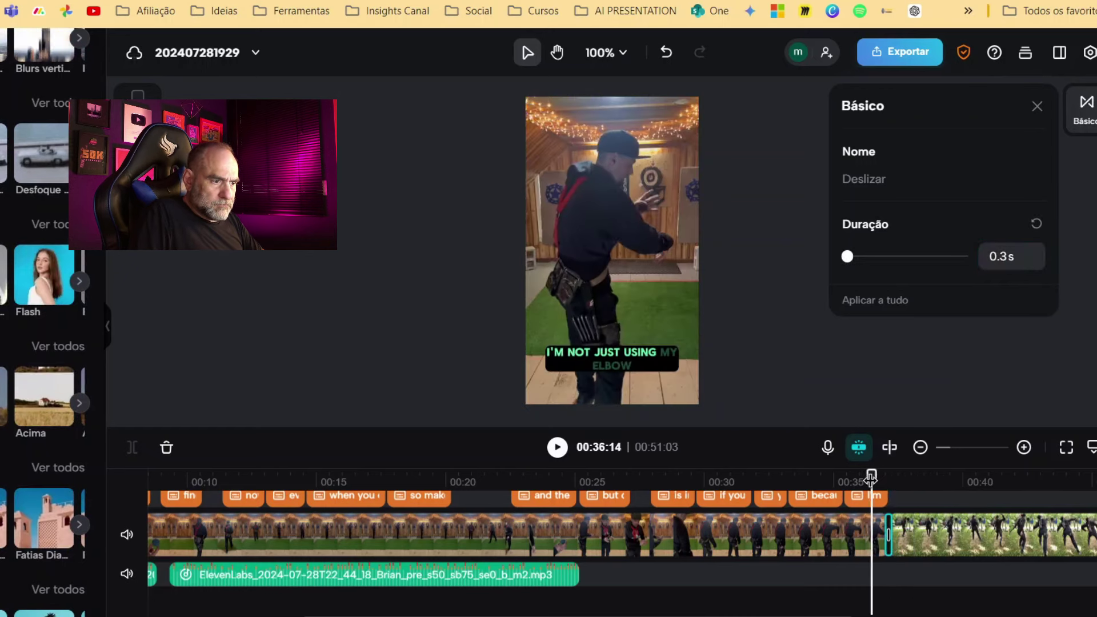
key("space")
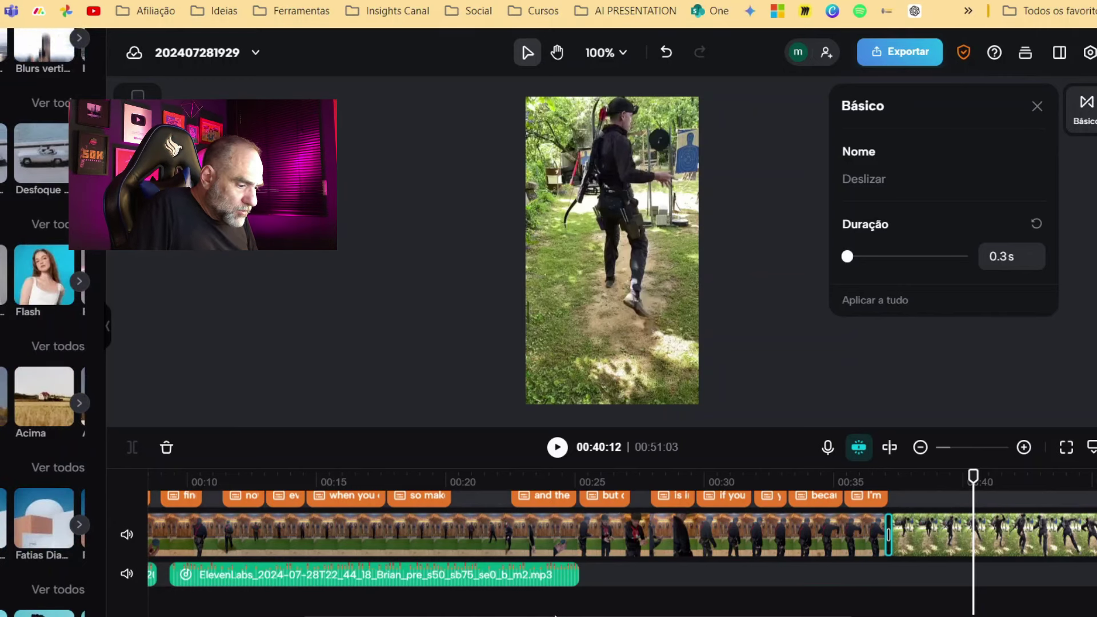
- Deselect the transition and return the playhead to the start of the timeline
left_click(555, 616)
scroll(350, 600, "left", 5)
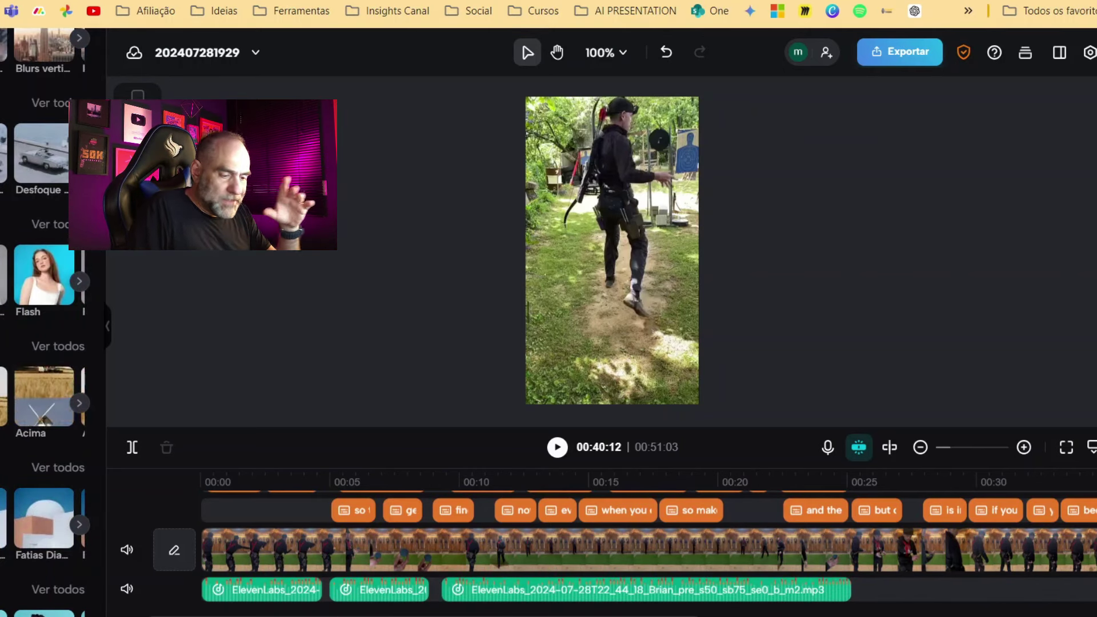
left_click(172, 481)
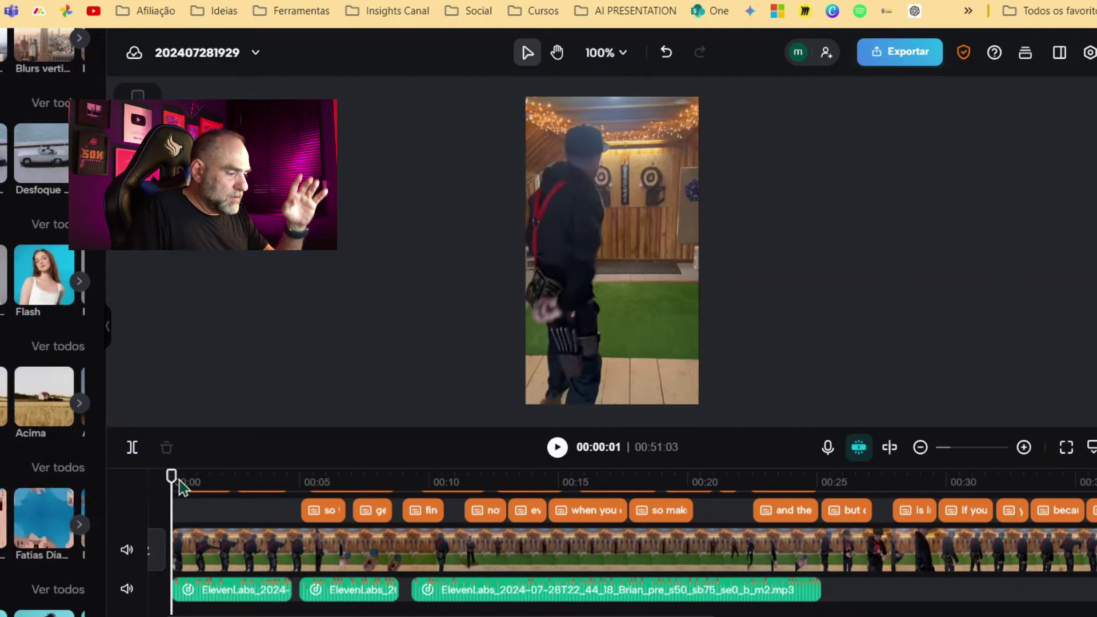